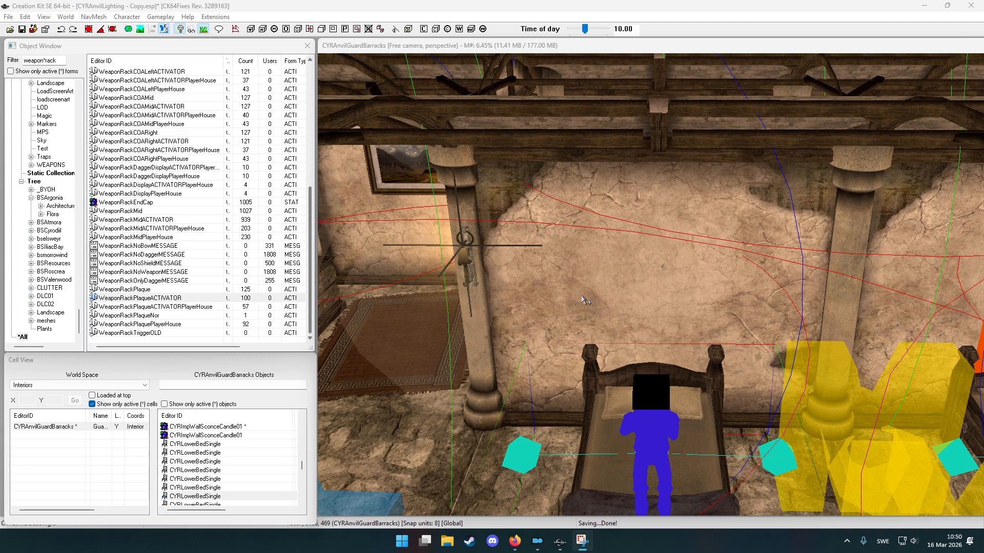
# Place a WeaponRackPlaque on the wall above the bed and a WeaponRackPlaqueACTIVATOR over it.
pyautogui.moveTo(582, 296)
pyautogui.mouseDown(button='middle')
pyautogui.moveTo(569, 278)
pyautogui.moveTo(587, 281)
pyautogui.moveTo(578, 280)
pyautogui.mouseUp(button='middle')
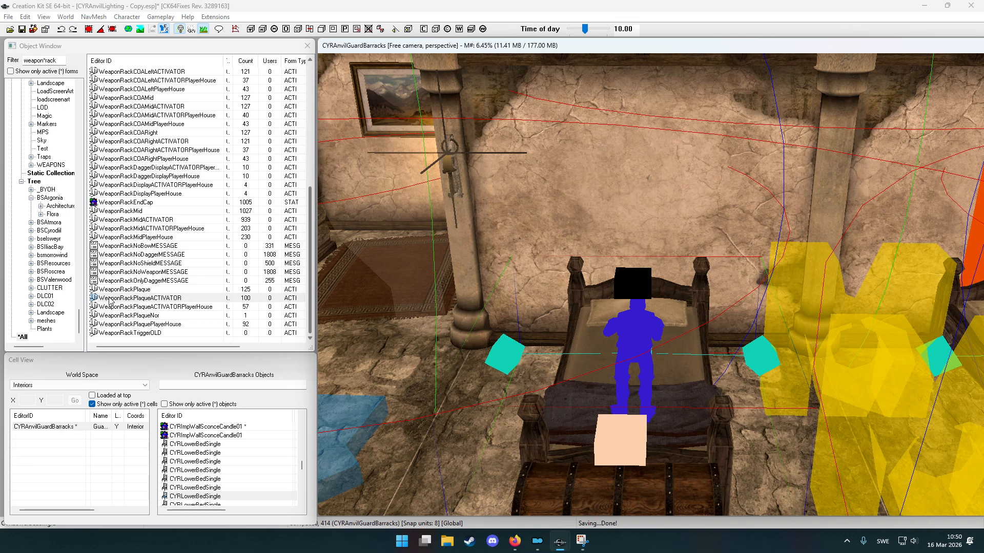
pyautogui.moveTo(508, 156); pyautogui.dragTo(549, 215, button='middle')
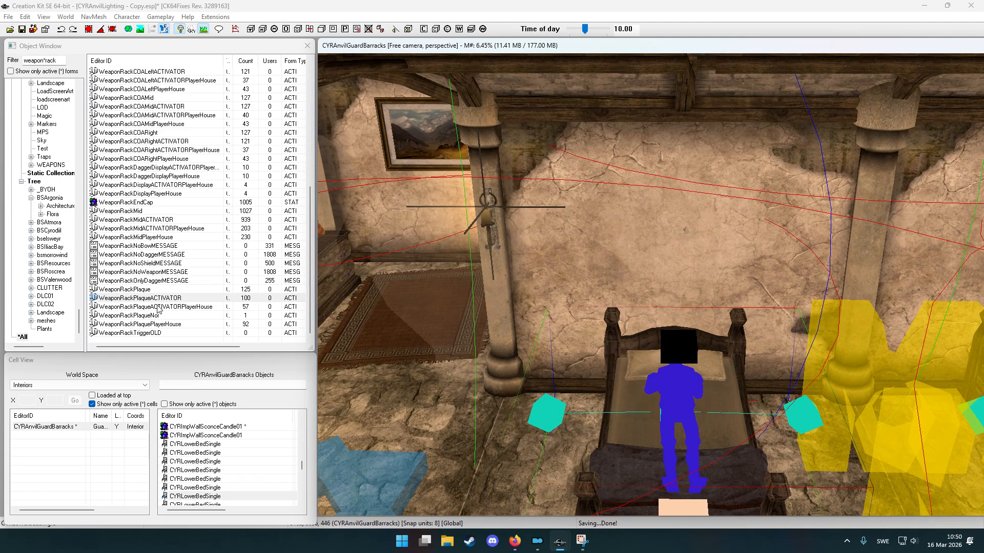
pyautogui.moveTo(139, 290); pyautogui.dragTo(670, 236)
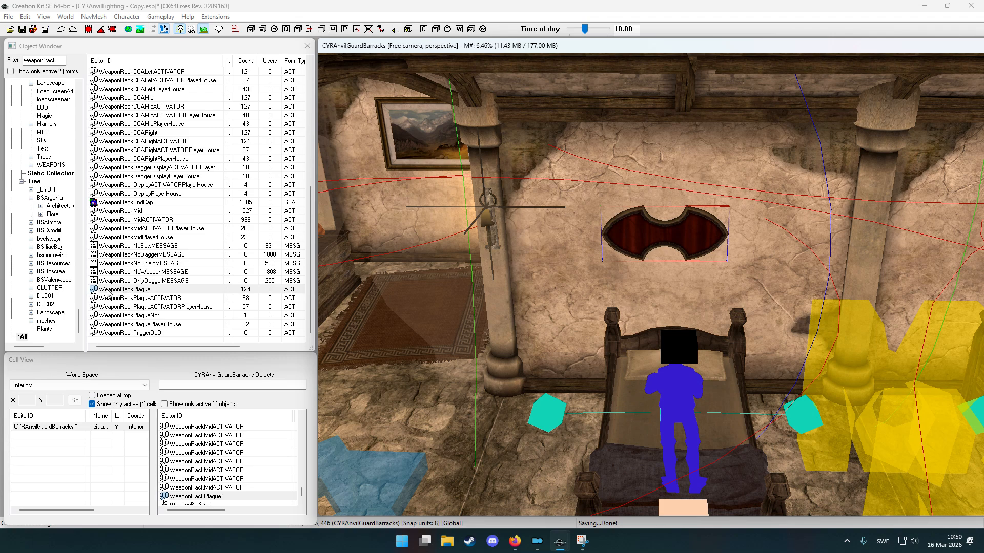
pyautogui.moveTo(146, 304)
pyautogui.mouseDown()
pyautogui.moveTo(681, 253)
pyautogui.moveTo(661, 239)
pyautogui.moveTo(669, 250)
pyautogui.mouseUp()
# Duplicate the CYRSteelGreatsword from the wall weapon rack and move the copy in front of the plaque above the bed.
pyautogui.press('c')
pyautogui.scroll(-5, 669, 251)
pyautogui.moveTo(668, 250)
pyautogui.keyDown('shift'); pyautogui.mouseDown(button='middle')
pyautogui.moveTo(694, 235)
pyautogui.moveTo(690, 247)
pyautogui.mouseUp(button='middle'); pyautogui.keyUp('shift')
pyautogui.scroll(-4, 694, 230)
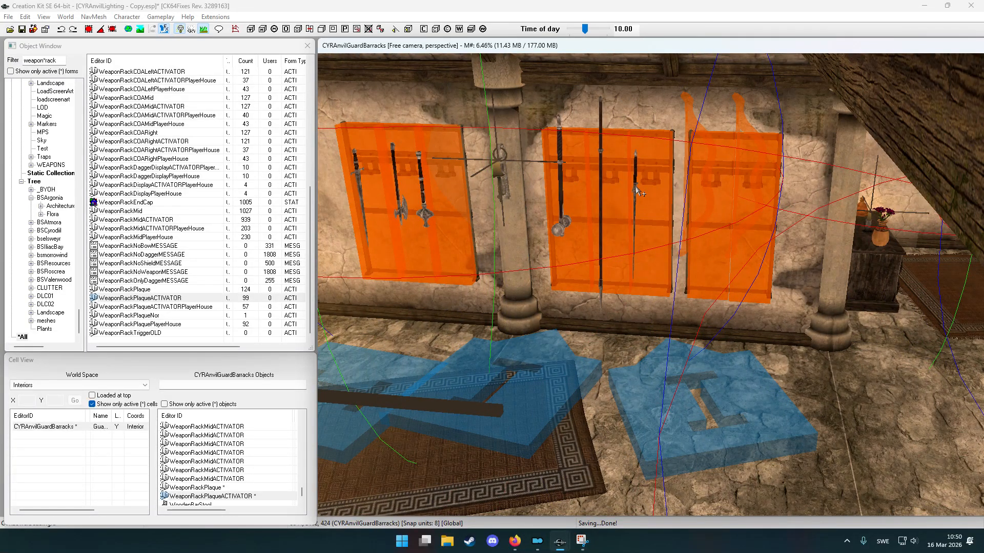
pyautogui.click(637, 191)
pyautogui.keyDown('shift'); pyautogui.moveTo(637, 191); pyautogui.dragTo(543, 184, button='middle'); pyautogui.keyUp('shift')
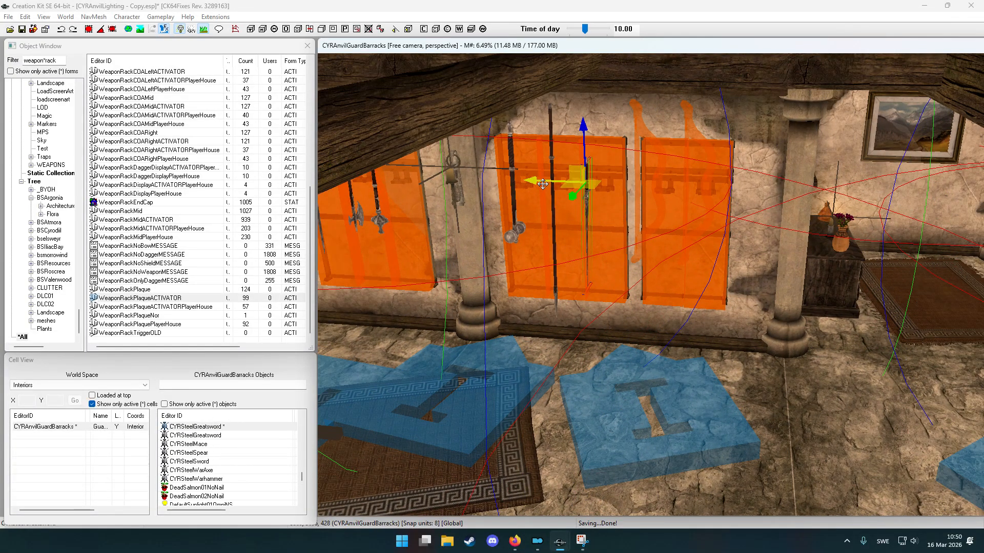
pyautogui.press('c')
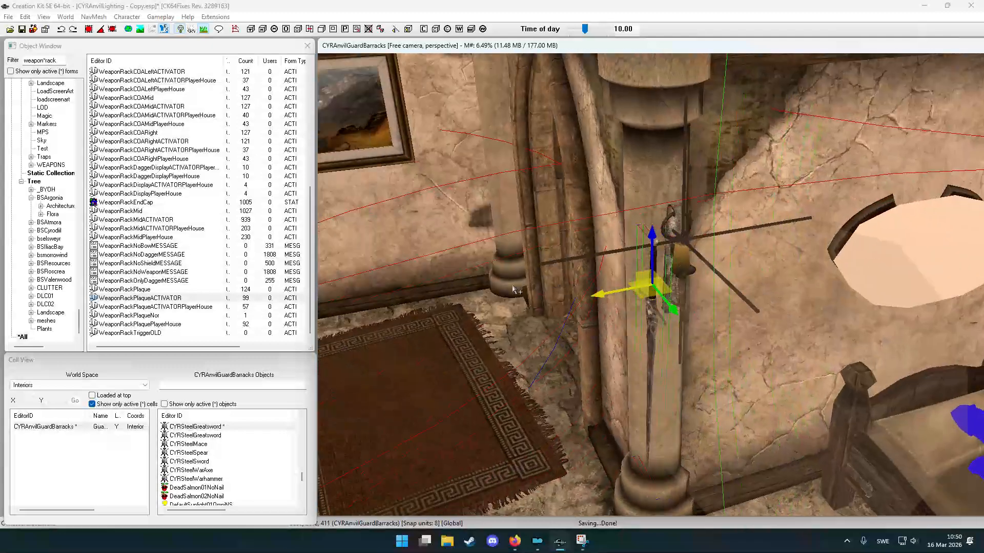
pyautogui.scroll(-2, 514, 289)
pyautogui.moveTo(569, 280); pyautogui.dragTo(843, 239)
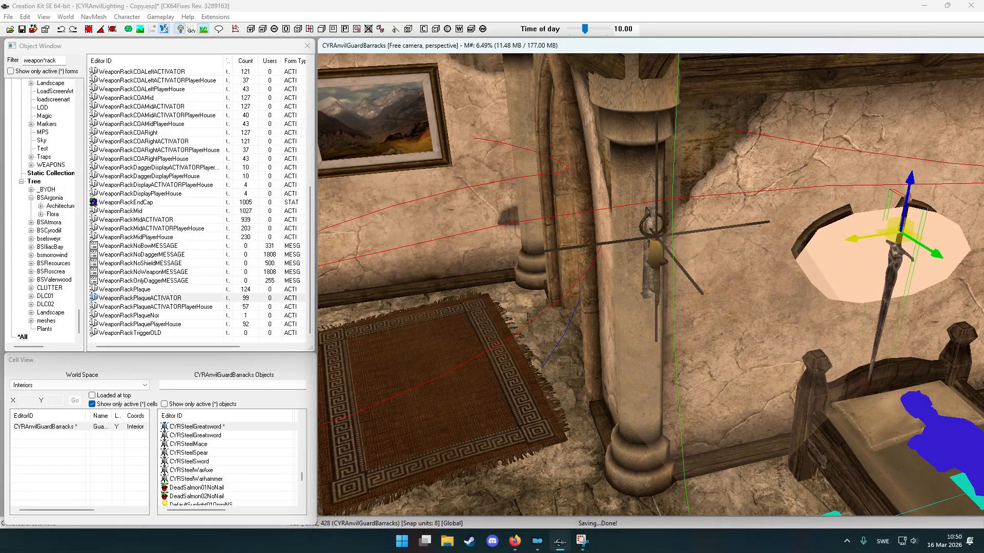
# Adjust the greatsword copy so it hangs upright, centred on the plaque above the bed.
pyautogui.keyDown('shift'); pyautogui.moveTo(844, 239); pyautogui.dragTo(606, 263, button='middle'); pyautogui.keyUp('shift')
pyautogui.press('e')
pyautogui.moveTo(606, 264); pyautogui.dragTo(589, 262, button='right')
pyautogui.doubleClick(564, 227)
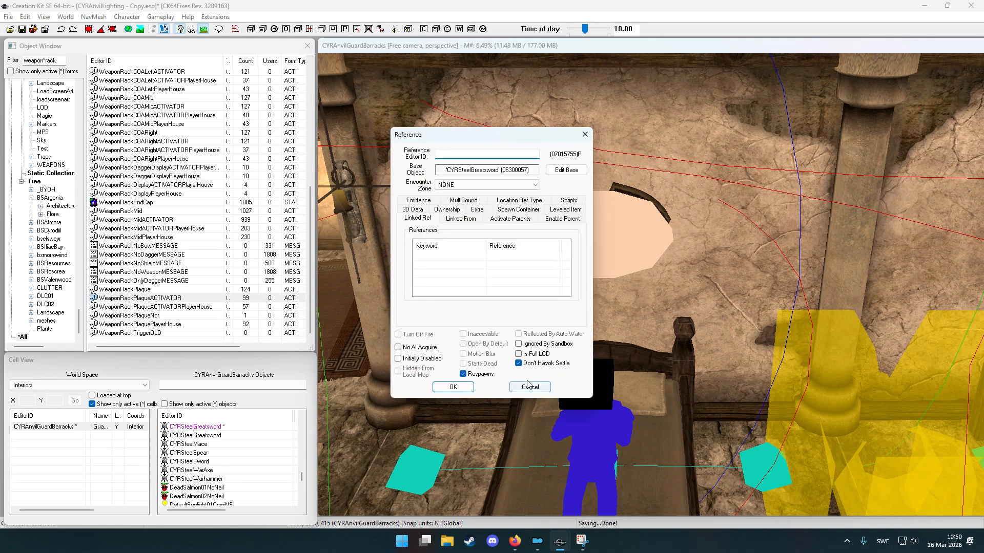
pyautogui.press('Return')
pyautogui.moveTo(567, 297); pyautogui.dragTo(591, 231, button='middle')
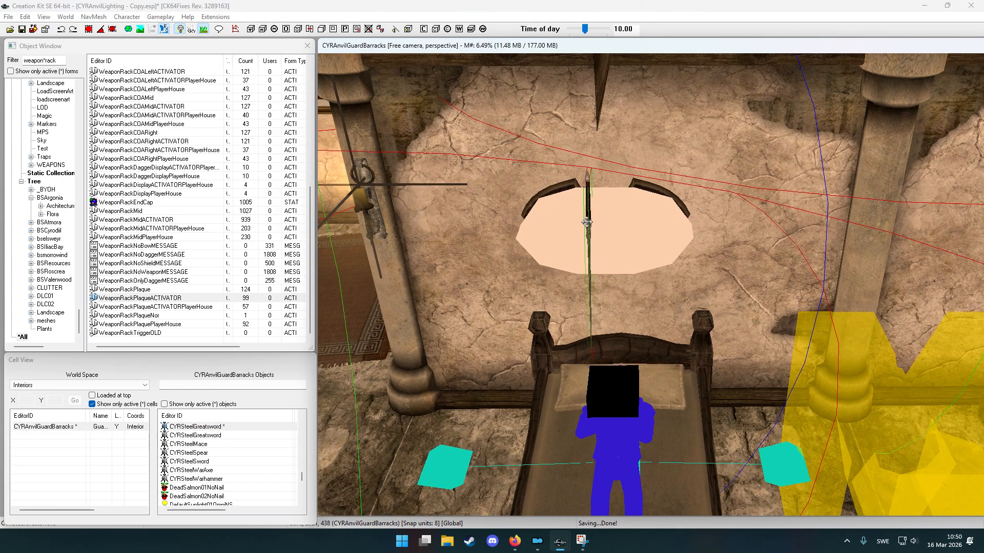
pyautogui.moveTo(584, 218); pyautogui.dragTo(591, 215)
pyautogui.keyDown('shift'); pyautogui.moveTo(591, 216); pyautogui.dragTo(600, 223, button='middle'); pyautogui.keyUp('shift')
pyautogui.scroll(2, 603, 226)
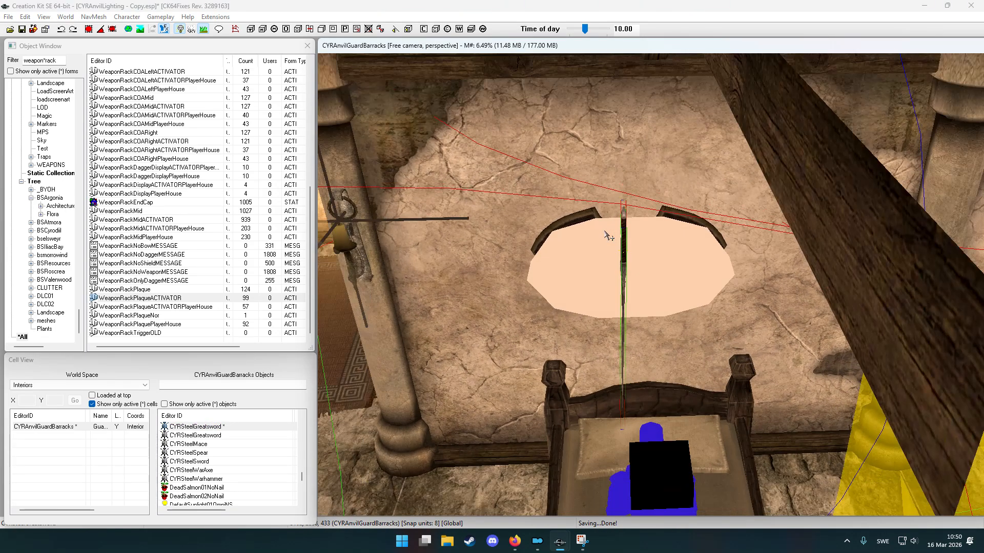
pyautogui.scroll(-1, 608, 235)
pyautogui.scroll(1, 643, 260)
pyautogui.doubleClick(625, 233)
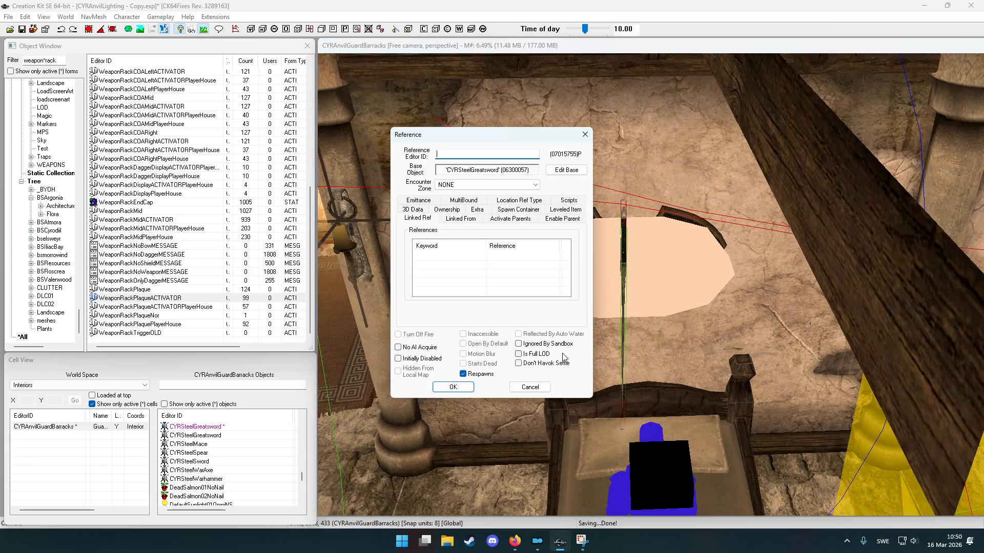
pyautogui.click(518, 364)
pyautogui.click(531, 366)
pyautogui.click(528, 388)
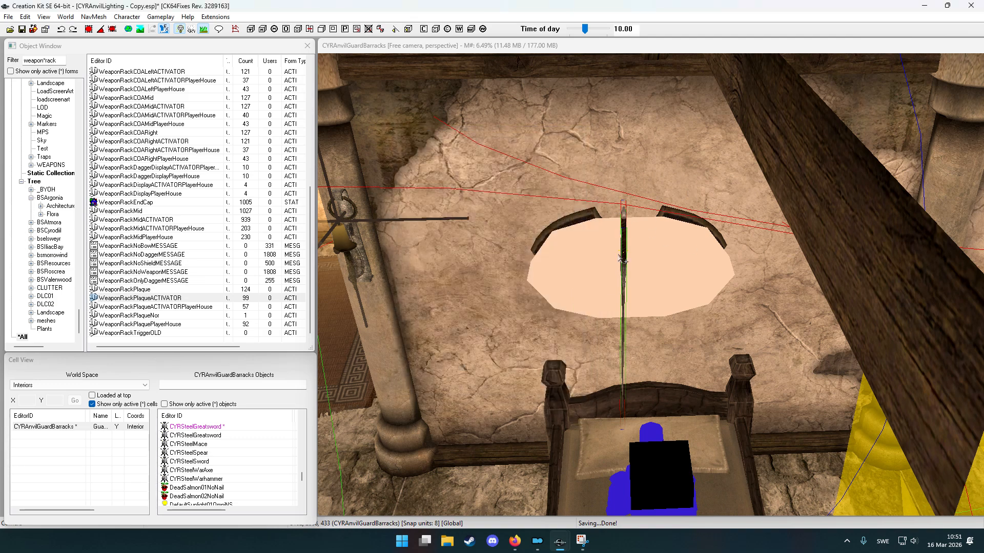
# Start a linked reference on the wall-mounted WeaponRackPlaque and choose its WeaponRackPlaqueACTIVATOR as the target.
pyautogui.click(625, 244)
pyautogui.press('shift')
pyautogui.scroll(-3, 626, 246)
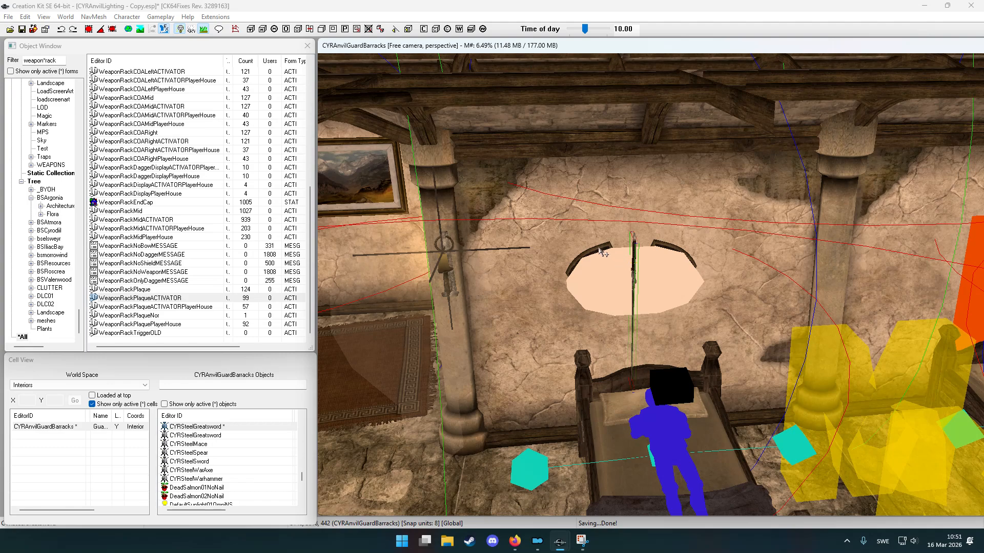
pyautogui.click(604, 252)
pyautogui.press('f')
pyautogui.scroll(-4, 631, 282)
pyautogui.press('shift')
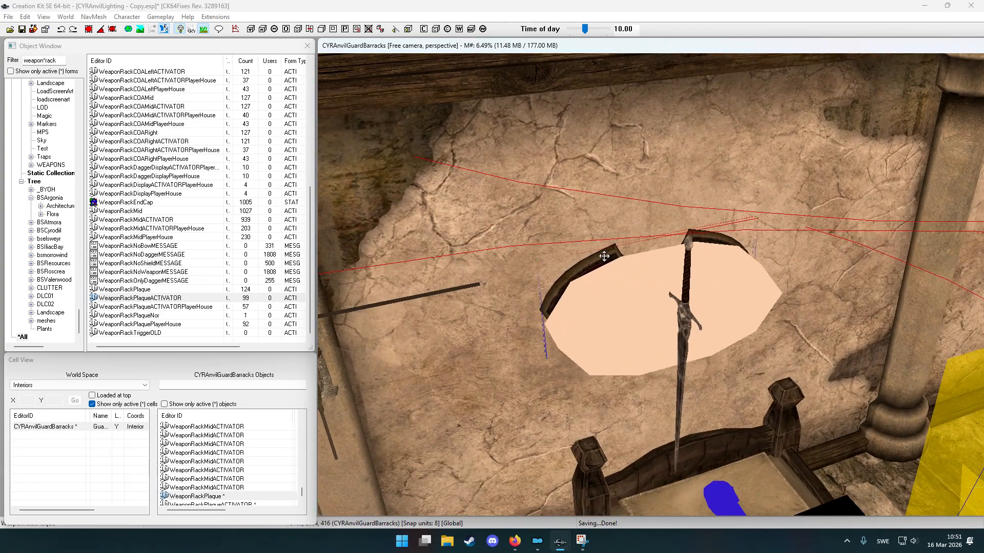
pyautogui.doubleClick(604, 256)
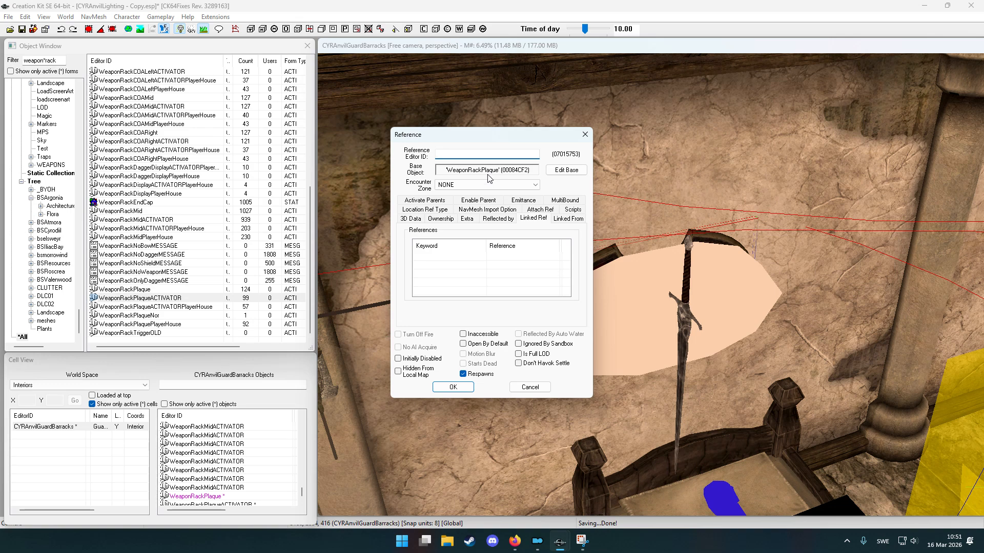
pyautogui.doubleClick(474, 264)
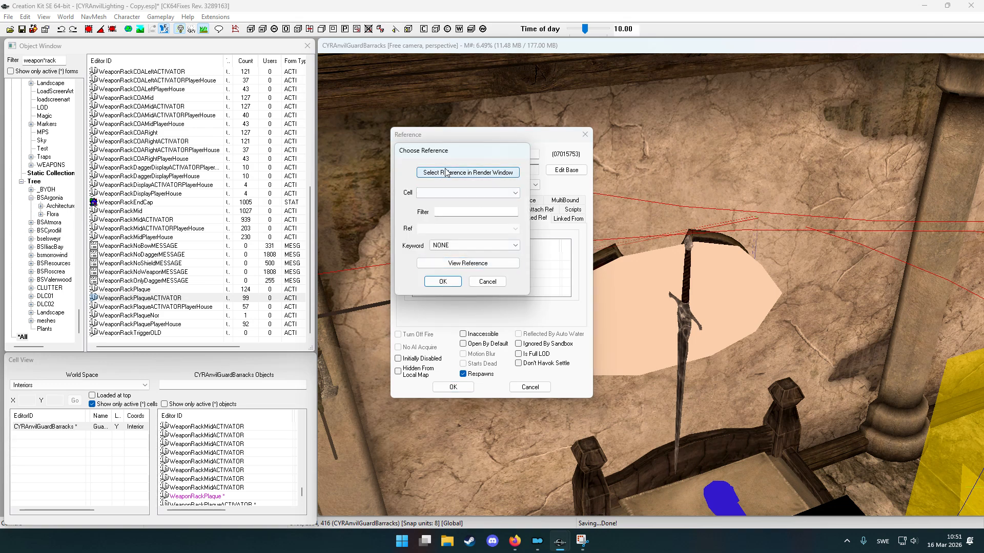
pyautogui.click(447, 172)
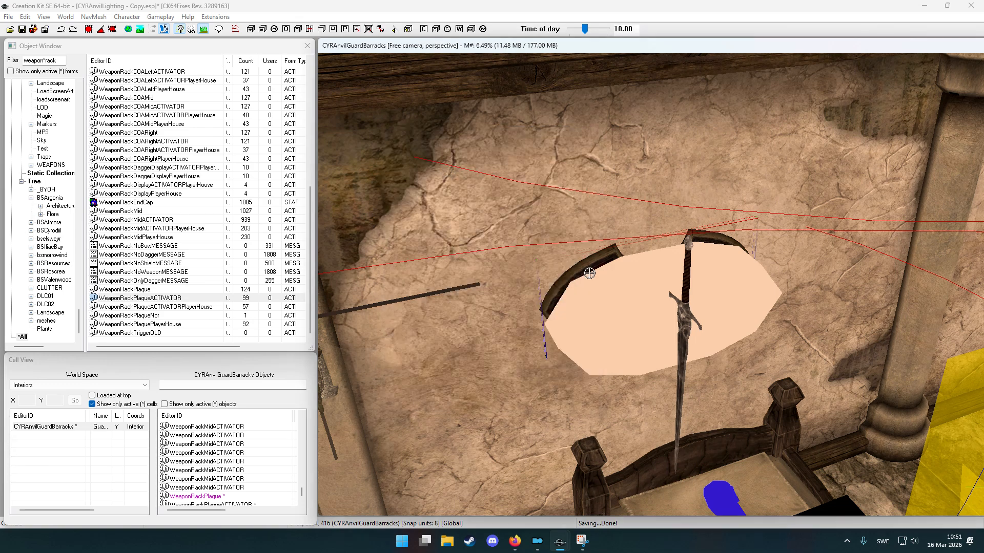
pyautogui.click(612, 293)
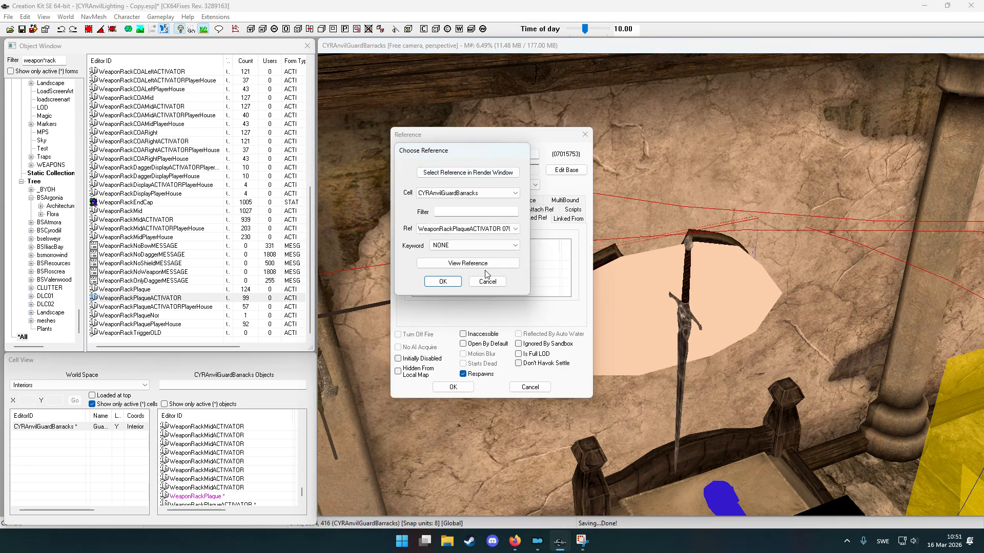
# Set the plaque link's keyword to WRackActivator and save the plaque's reference settings.
pyautogui.click(450, 246)
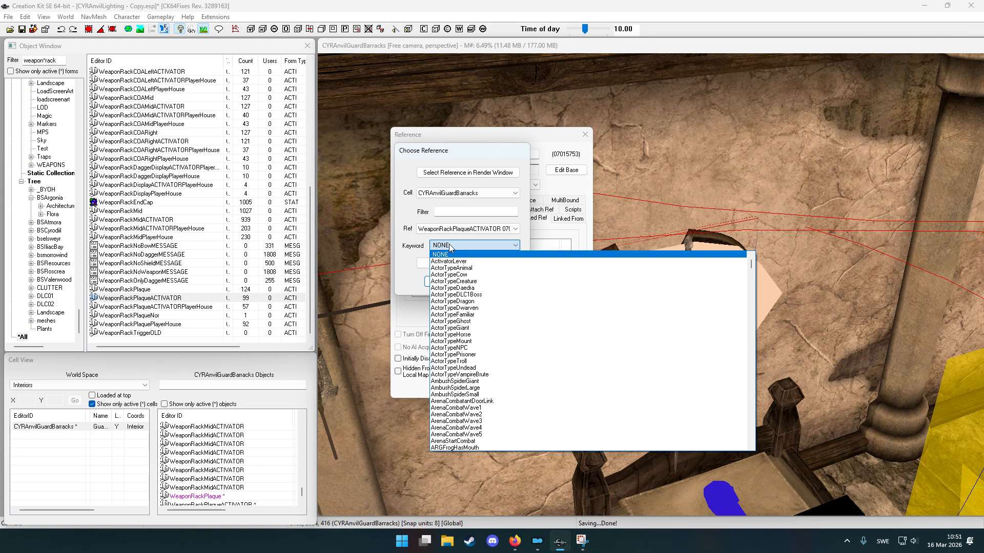
pyautogui.write('wr')
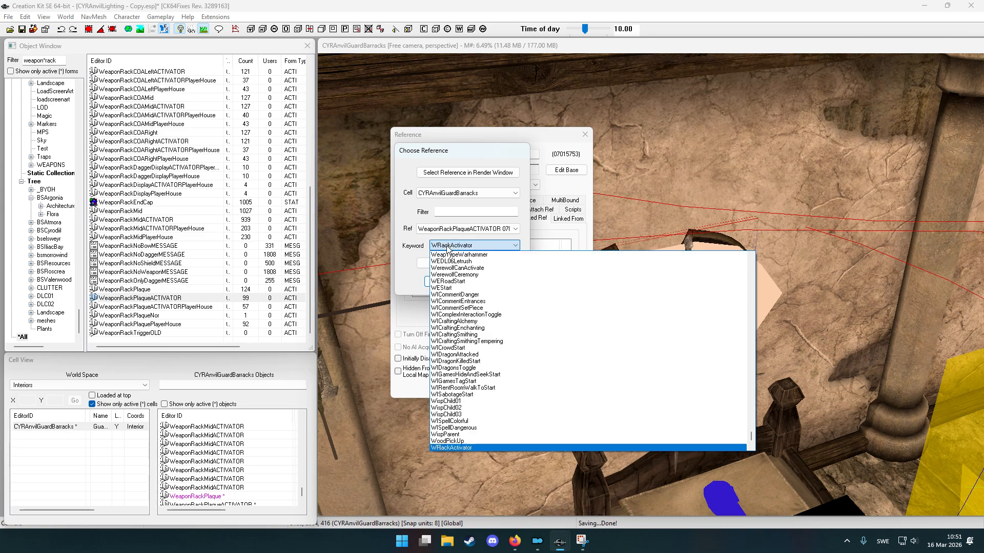
pyautogui.press('Return')
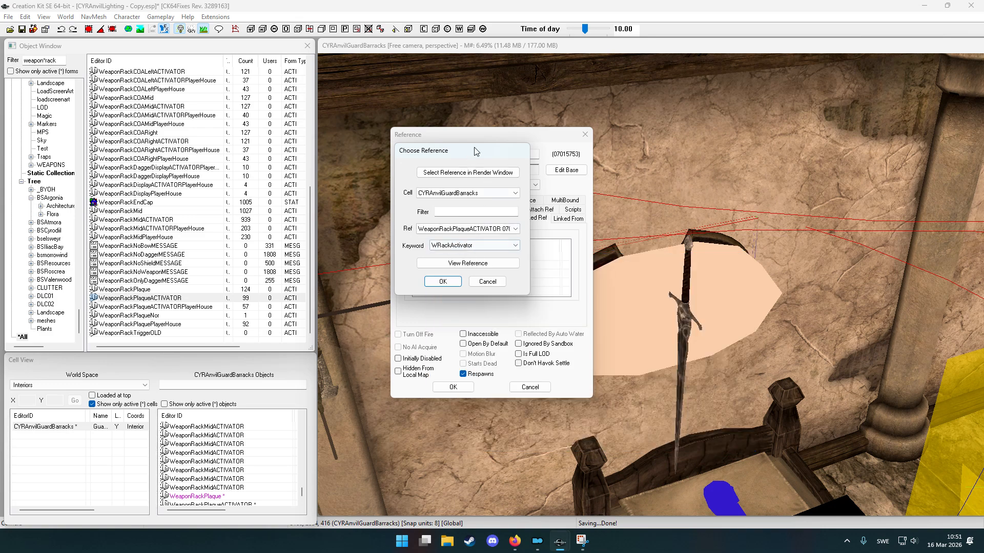
pyautogui.moveTo(469, 152); pyautogui.dragTo(527, 164)
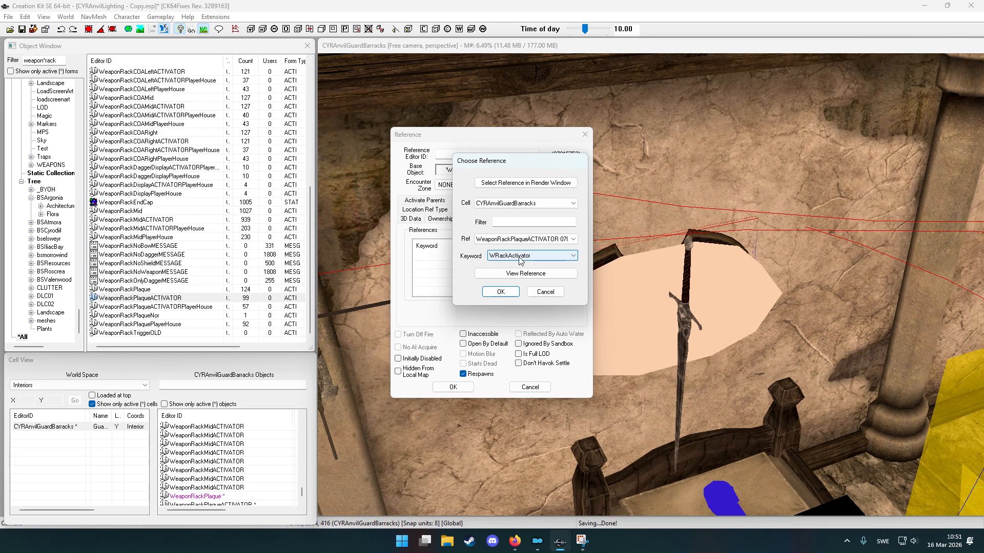
pyautogui.click(504, 293)
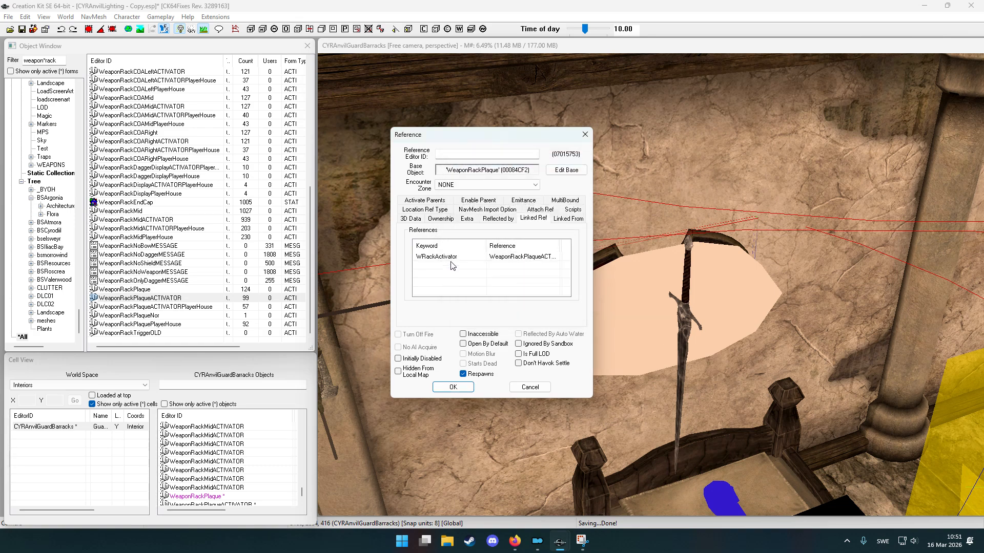
pyautogui.click(454, 388)
# Link the WeaponRackPlaqueACTIVATOR back to the WeaponRackPlaque with the keyword WRackTrigger.
pyautogui.doubleClick(632, 300)
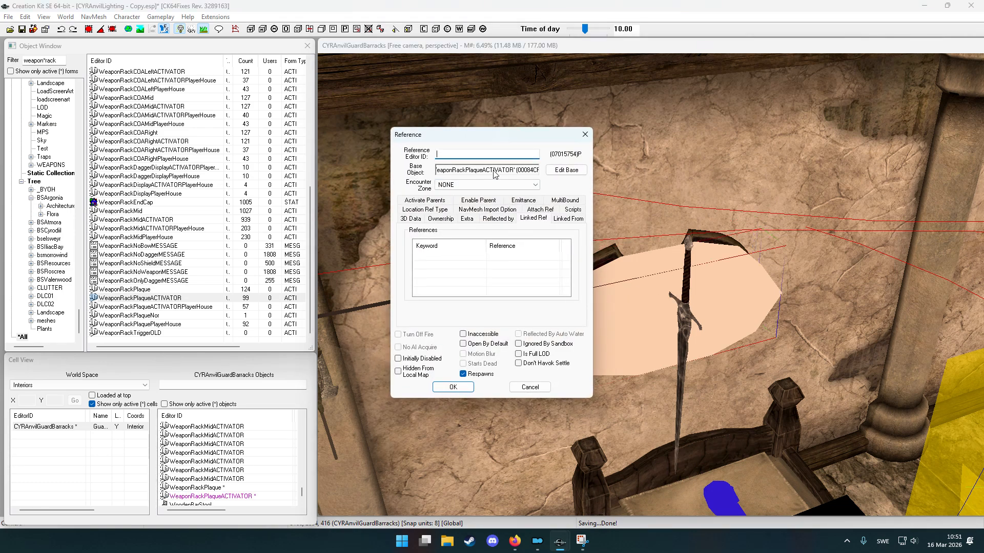
pyautogui.doubleClick(450, 262)
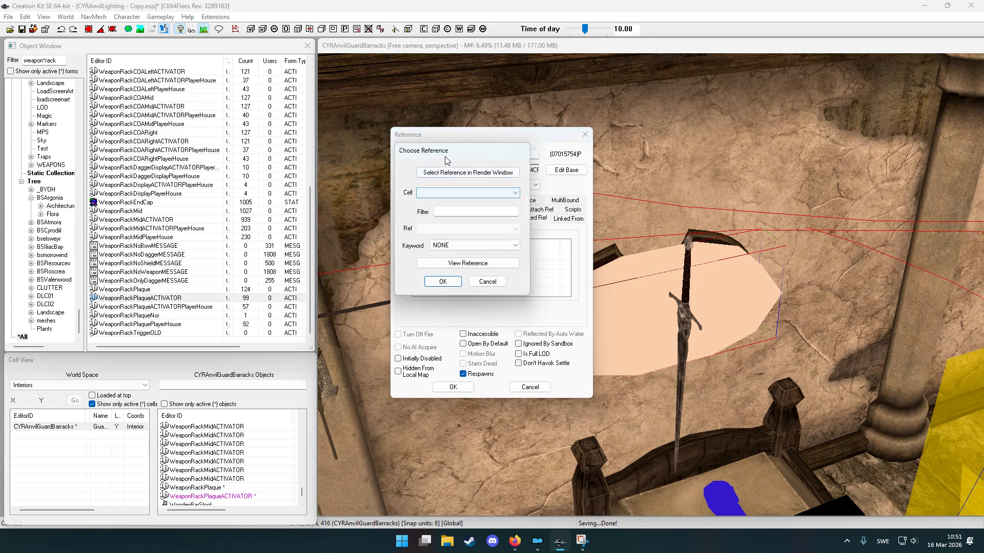
pyautogui.click(447, 173)
pyautogui.click(590, 265)
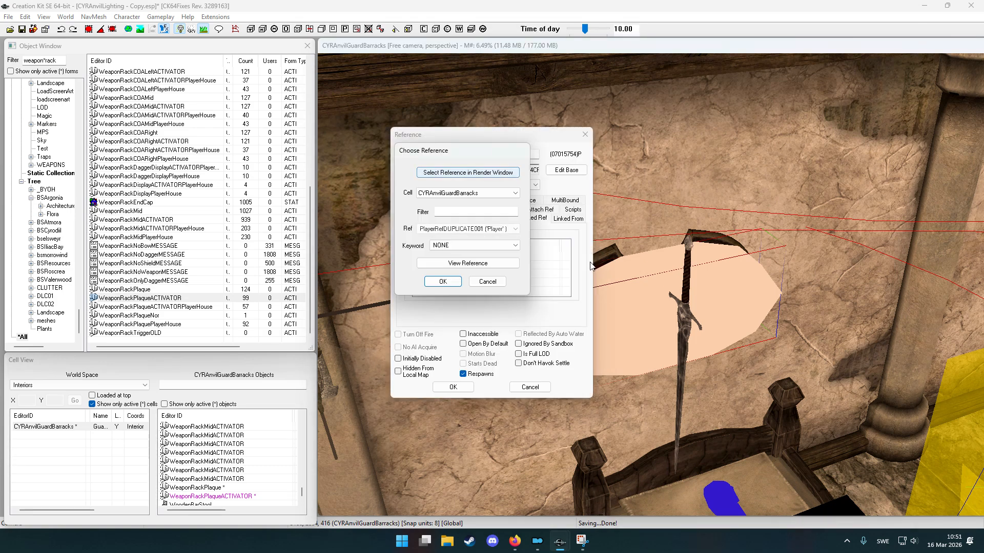
pyautogui.click(465, 247)
pyautogui.write('wr')
pyautogui.scroll(-4, 479, 353)
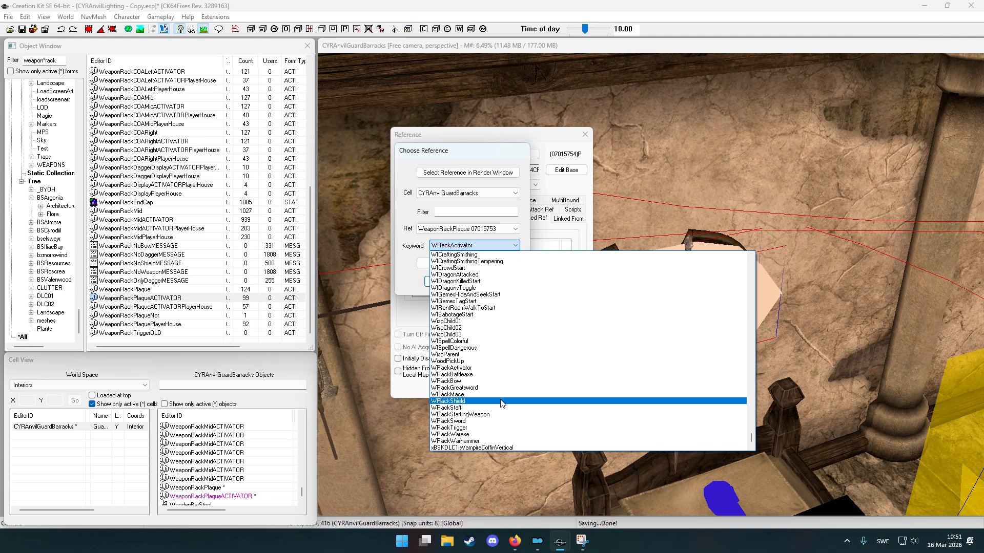
pyautogui.click(486, 428)
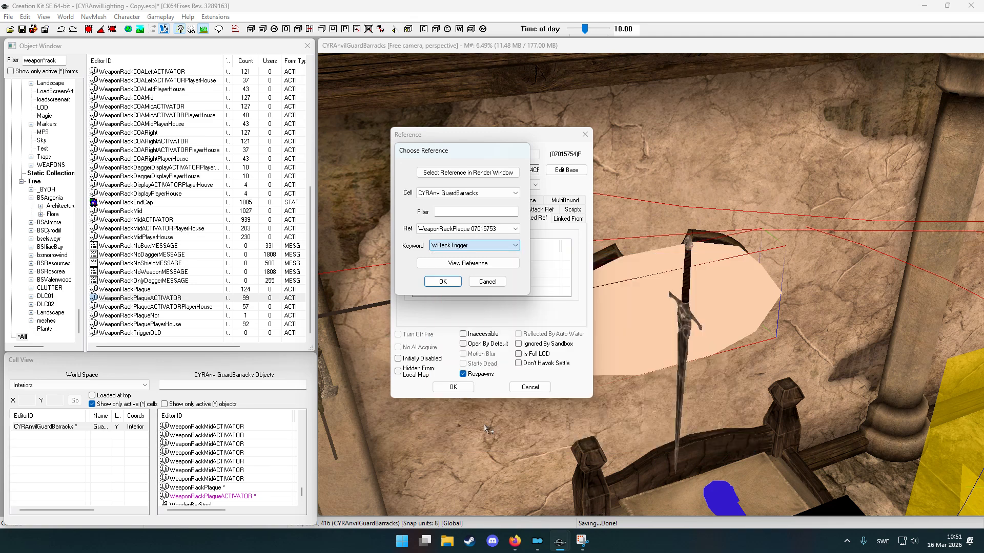
pyautogui.click(443, 282)
pyautogui.click(453, 387)
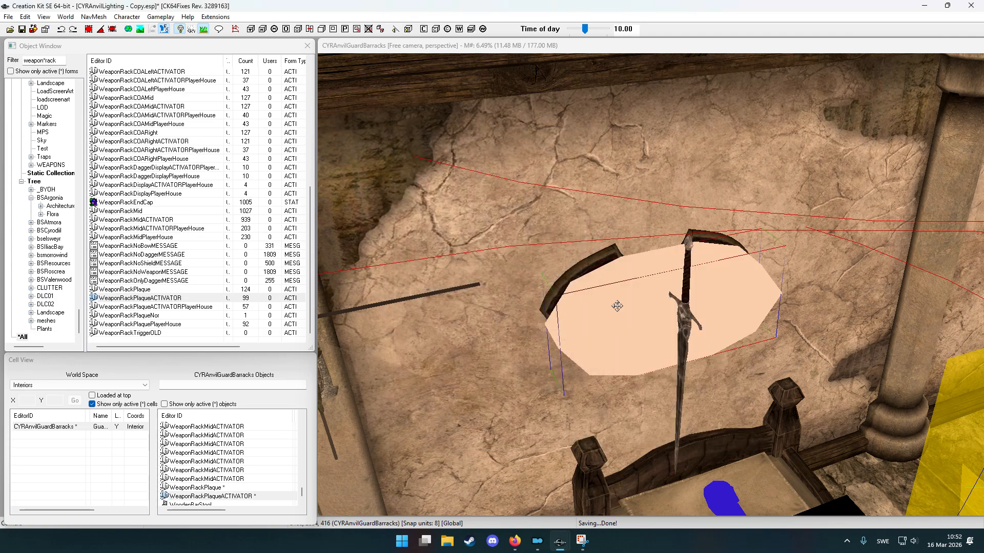
# Add the greatsword as a second linked reference on the WeaponRackPlaqueACTIVATOR with the keyword NONE.
pyautogui.doubleClick(619, 296)
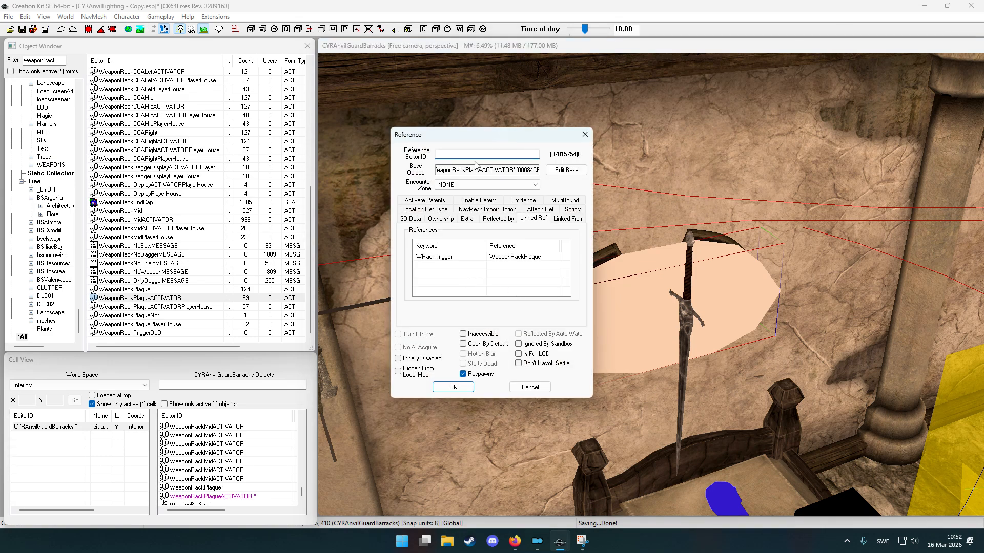
pyautogui.doubleClick(462, 269)
pyautogui.click(465, 172)
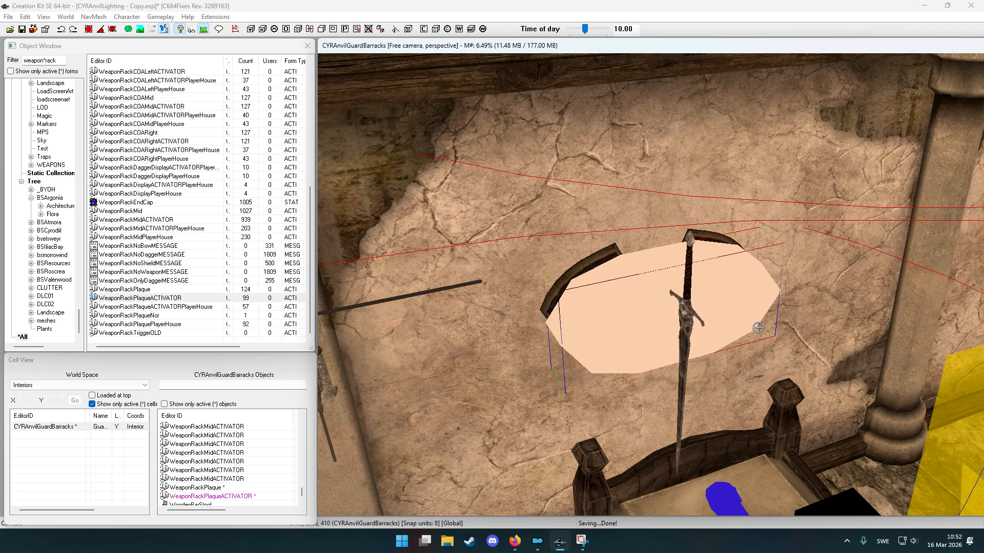
pyautogui.doubleClick(692, 317)
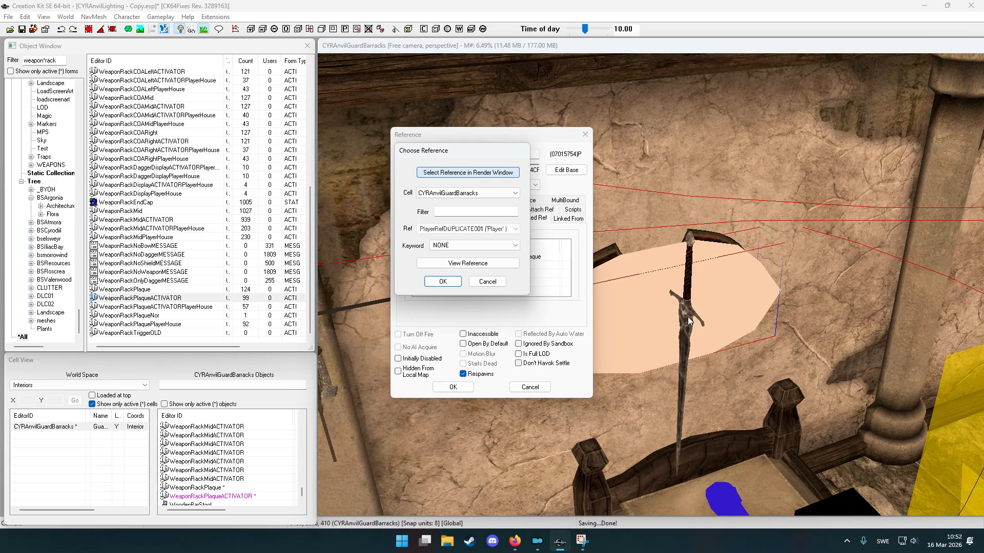
pyautogui.click(444, 282)
pyautogui.click(453, 388)
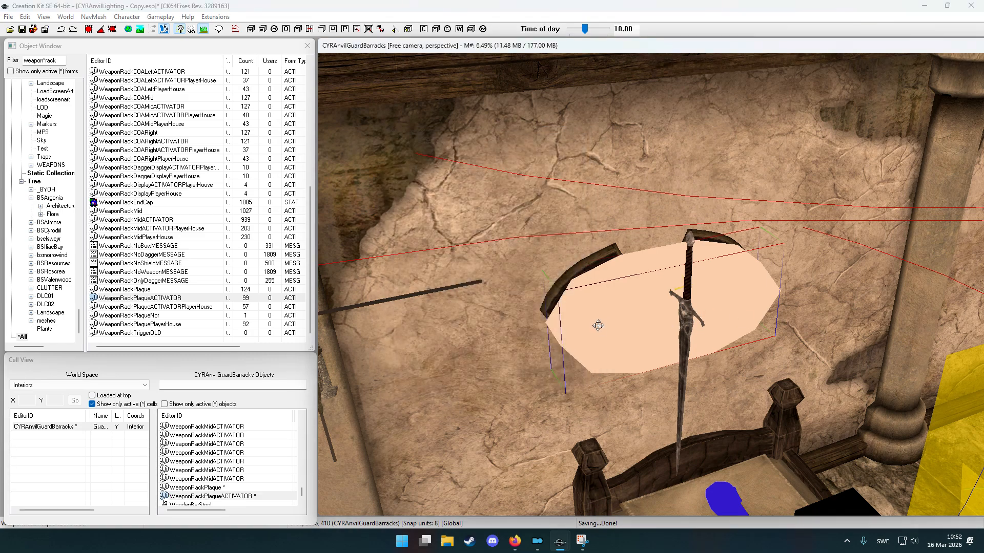
pyautogui.scroll(-5, 596, 313)
pyautogui.scroll(2, 620, 310)
pyautogui.keyDown('shift'); pyautogui.moveTo(641, 312); pyautogui.dragTo(614, 322, button='middle'); pyautogui.keyUp('shift')
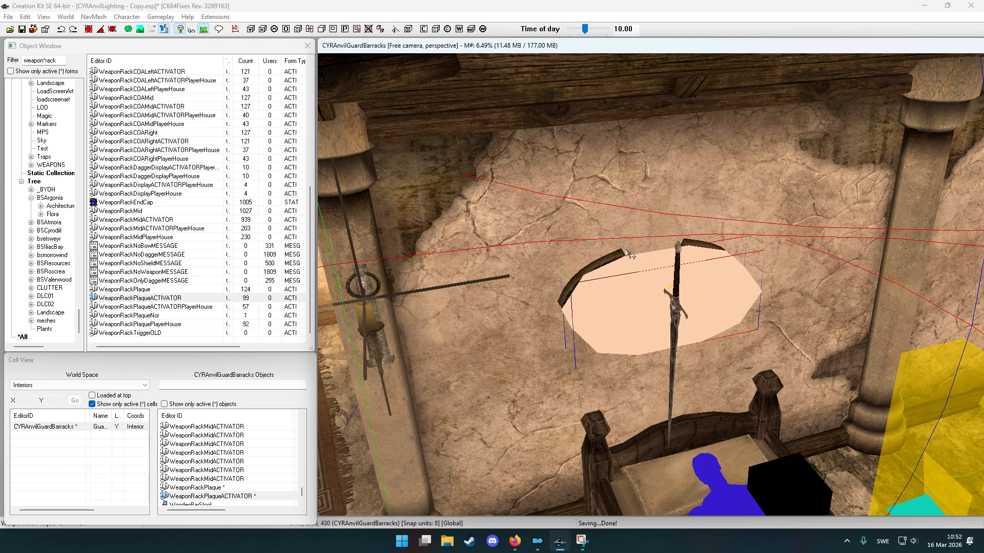
pyautogui.moveTo(623, 251); pyautogui.dragTo(575, 263, button='middle')
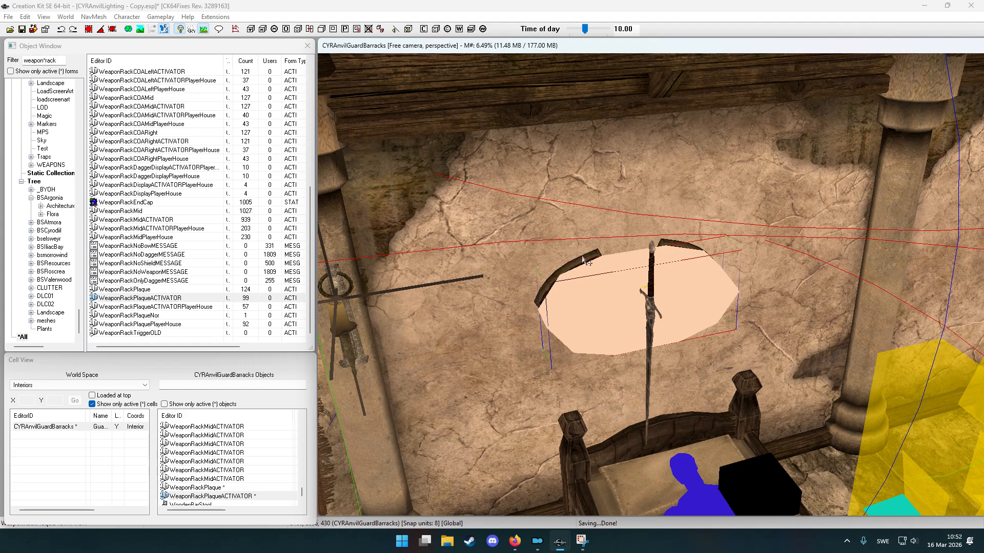
# Set the wall-mounted WeaponRackPlaque's Z rotation to 359.98 and save the reference settings.
pyautogui.click(583, 258)
pyautogui.doubleClick(584, 257)
pyautogui.click(410, 218)
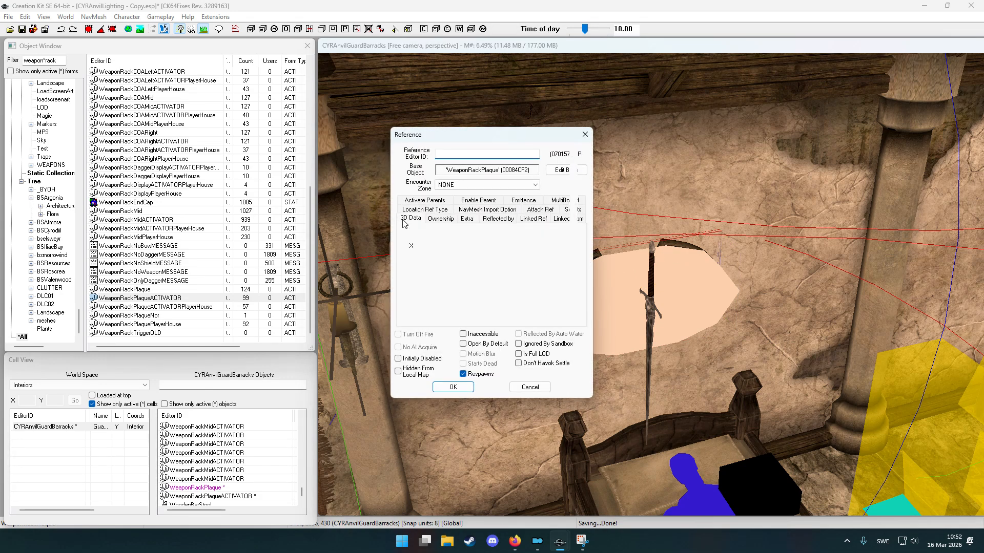
pyautogui.moveTo(493, 130); pyautogui.dragTo(444, 121)
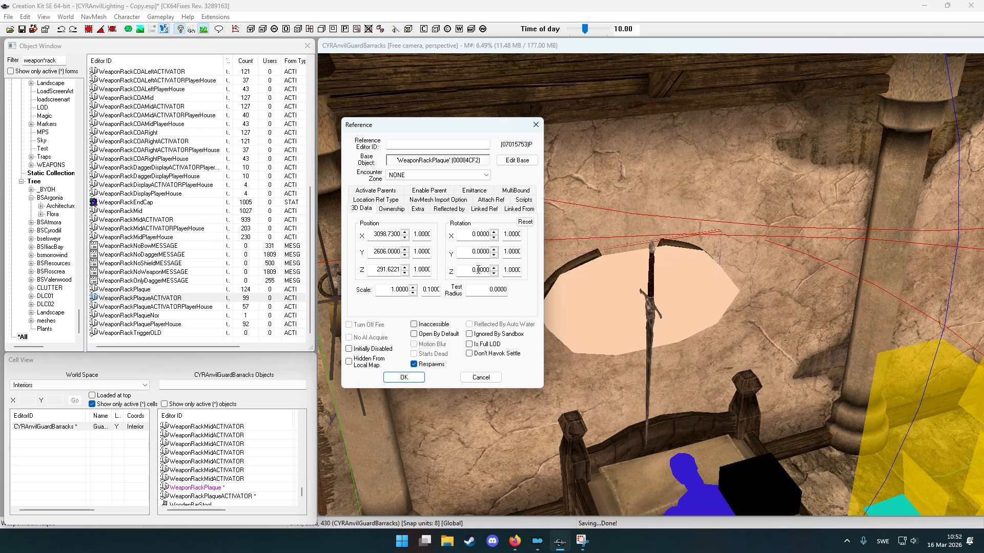
pyautogui.doubleClick(473, 271)
pyautogui.write('45')
pyautogui.press('BackSpace')
pyautogui.click(408, 380)
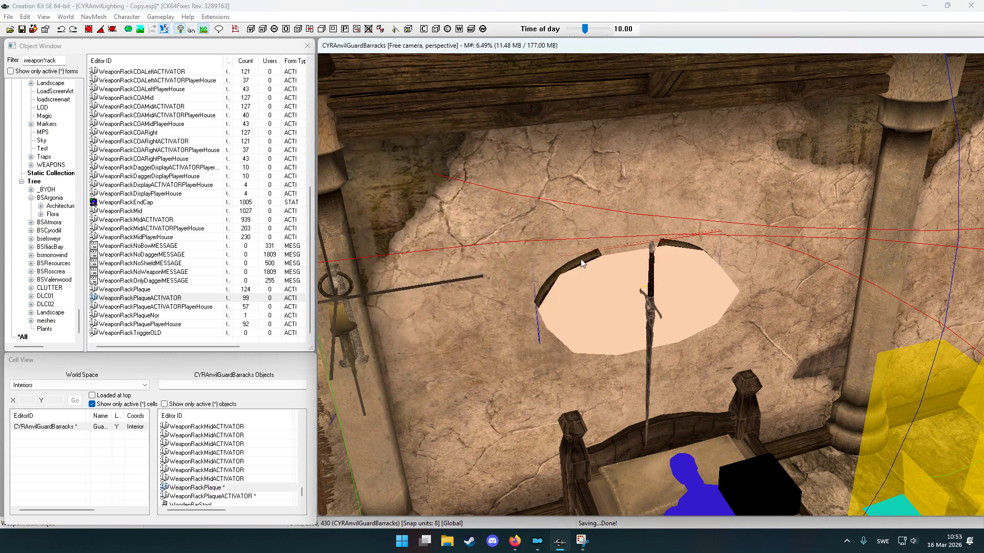
# Reopen the WeaponRackPlaque reference to check its Z rotation, leaving its settings as they are.
pyautogui.scroll(3, 592, 265)
pyautogui.keyDown('shift'); pyautogui.moveTo(584, 260); pyautogui.dragTo(641, 250, button='middle'); pyautogui.keyUp('shift')
pyautogui.scroll(-3, 609, 249)
pyautogui.keyDown('shift'); pyautogui.moveTo(609, 248); pyautogui.dragTo(583, 257, button='middle'); pyautogui.keyUp('shift')
pyautogui.doubleClick(611, 272)
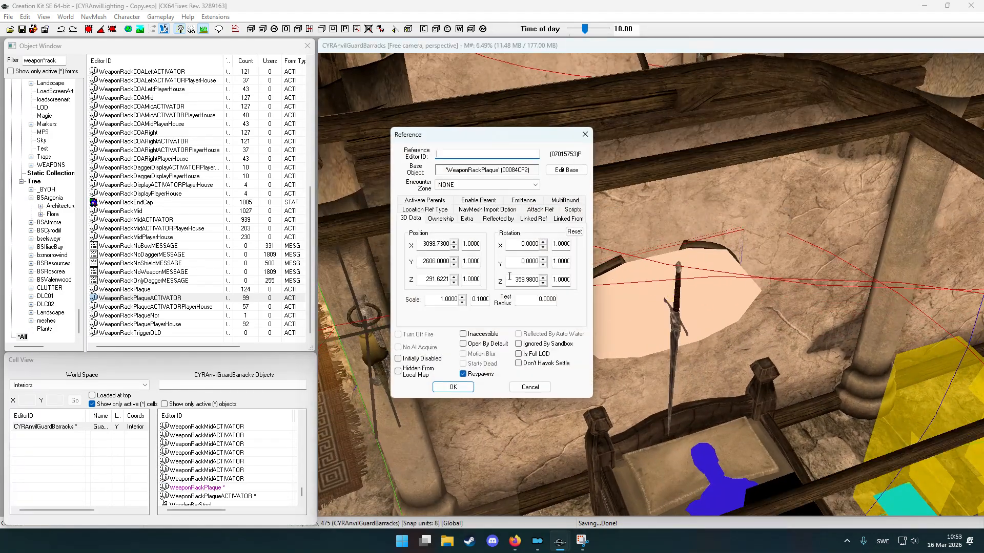
pyautogui.click(530, 387)
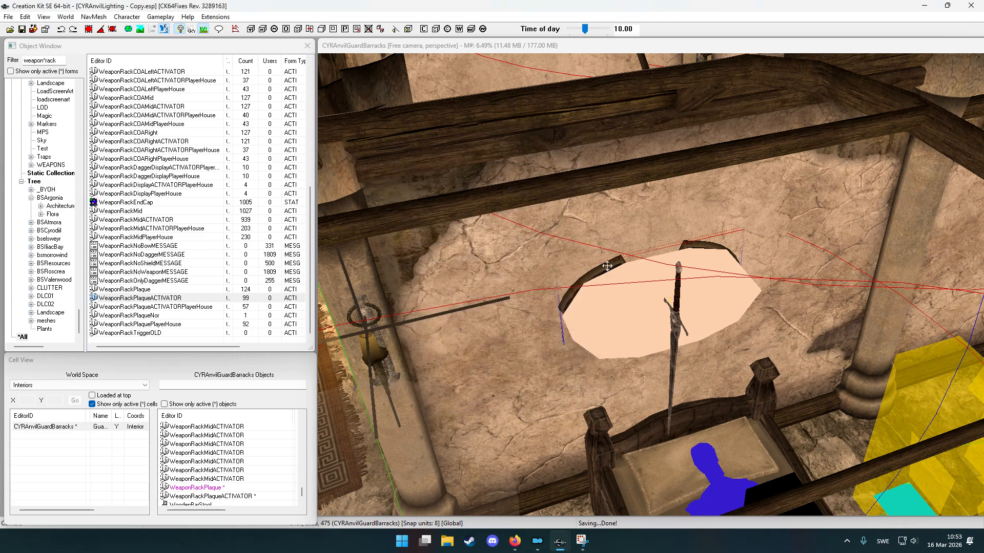
# Examine the wall plaque from several angles and review its position and rotation data again.
pyautogui.click(610, 266)
pyautogui.scroll(-3, 610, 264)
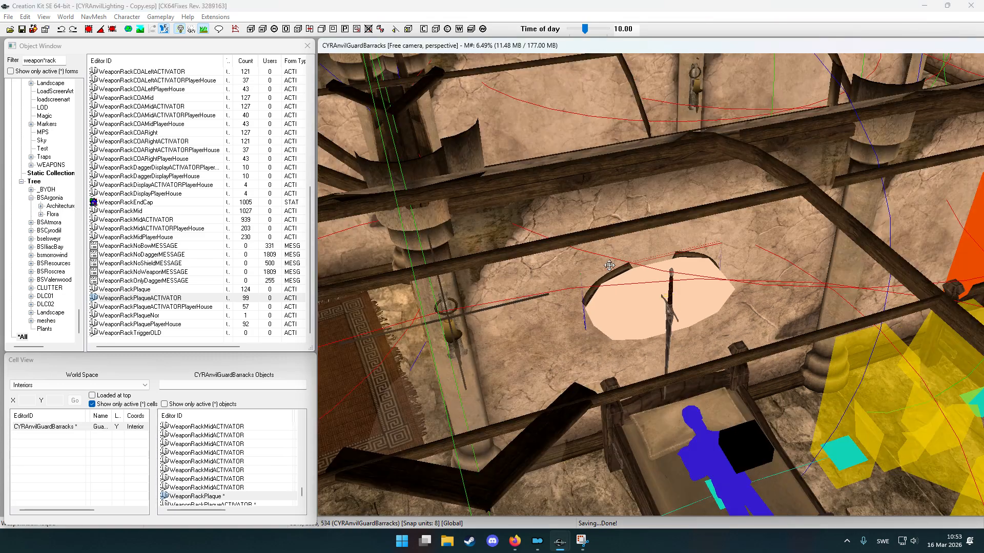
pyautogui.keyDown('shift'); pyautogui.moveTo(610, 265); pyautogui.dragTo(606, 250, button='middle'); pyautogui.keyUp('shift')
pyautogui.scroll(2, 606, 250)
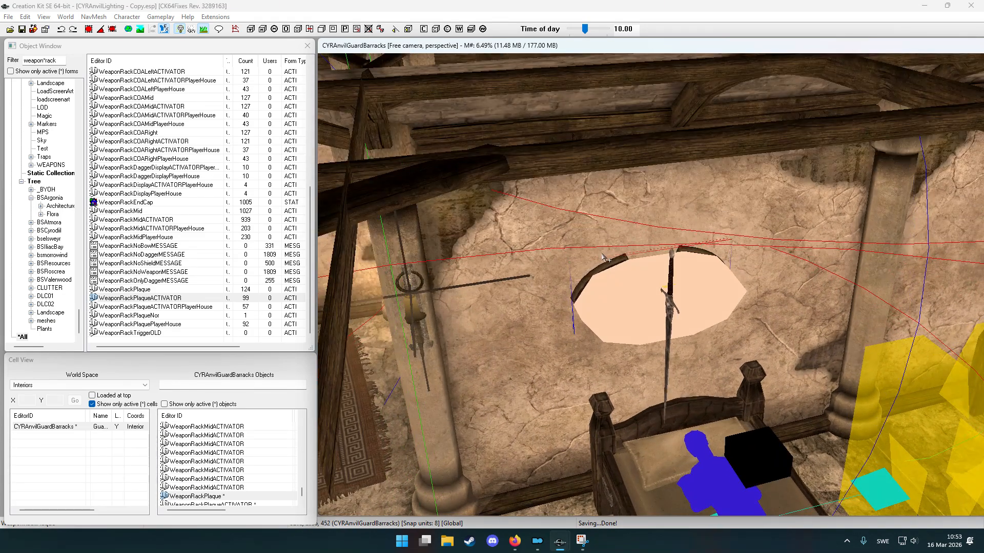
pyautogui.scroll(-3, 602, 254)
pyautogui.moveTo(602, 253); pyautogui.dragTo(584, 244, button='middle')
pyautogui.scroll(1, 574, 246)
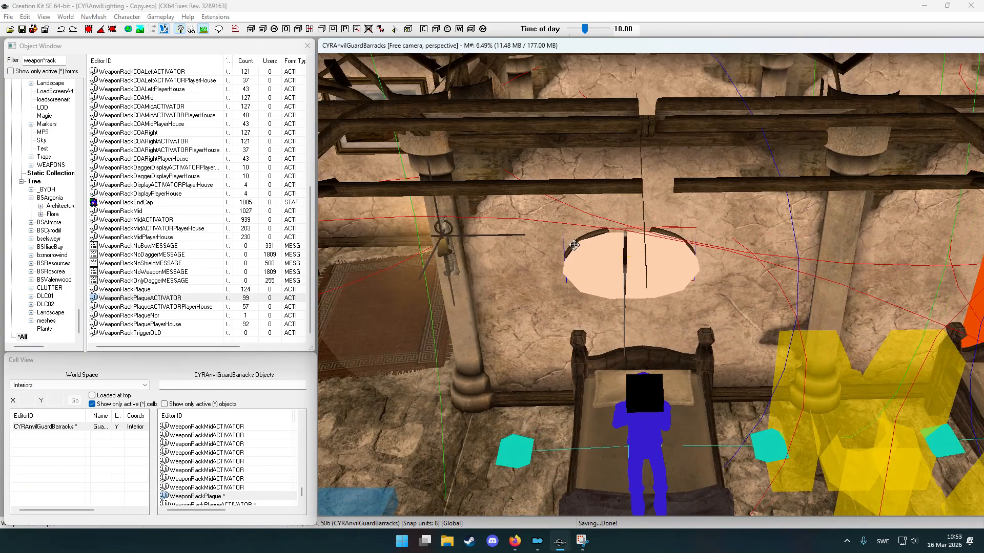
pyautogui.scroll(2, 574, 245)
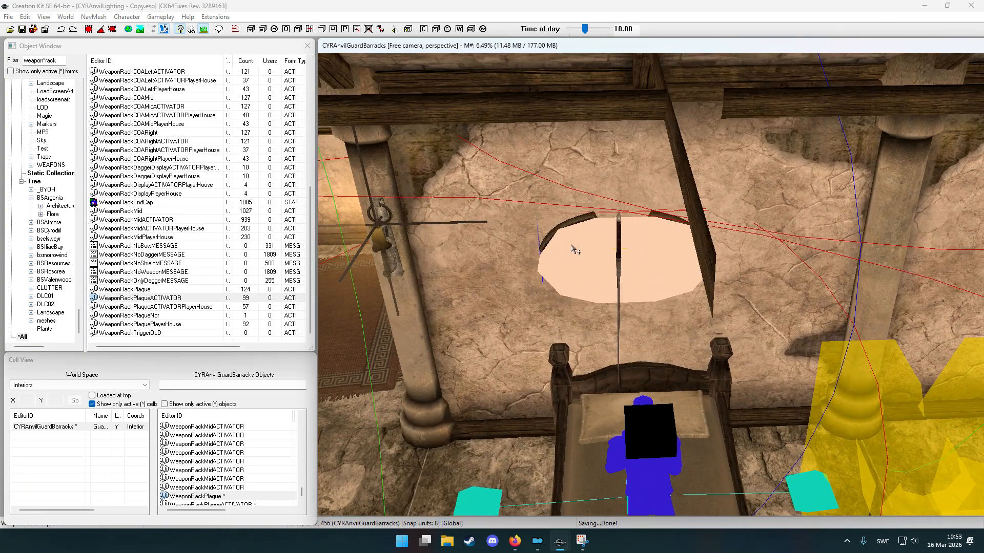
pyautogui.doubleClick(584, 216)
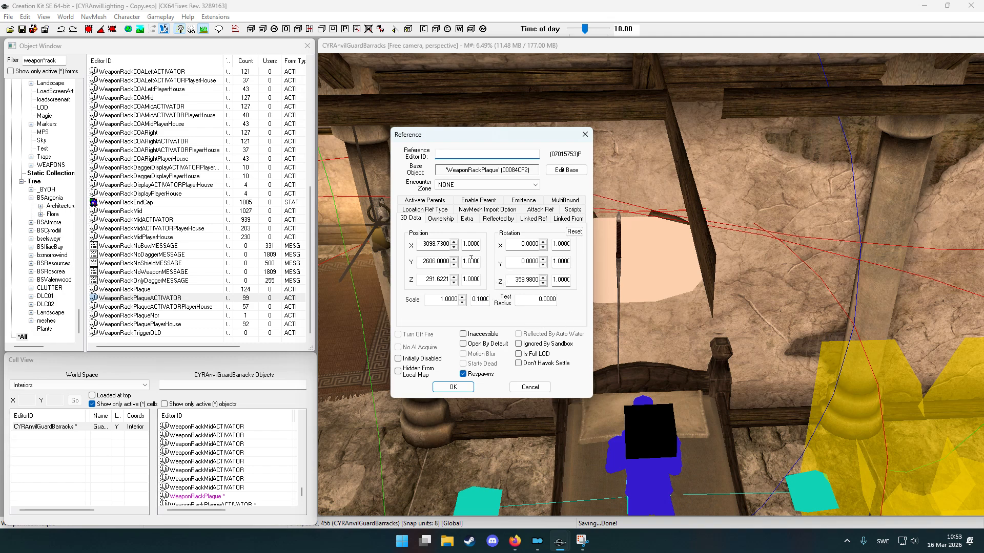
pyautogui.click(536, 386)
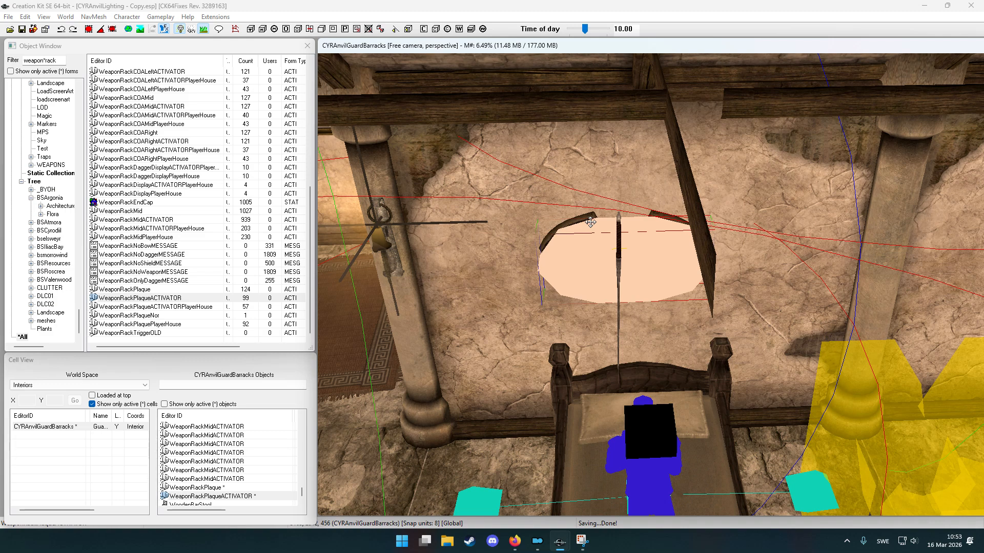
pyautogui.doubleClick(591, 222)
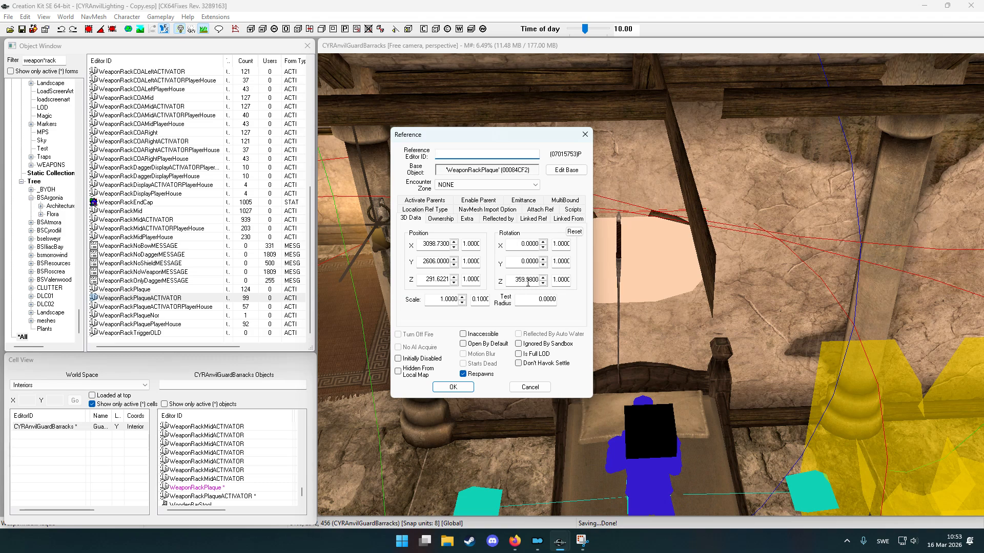
pyautogui.click(528, 283)
pyautogui.click(548, 386)
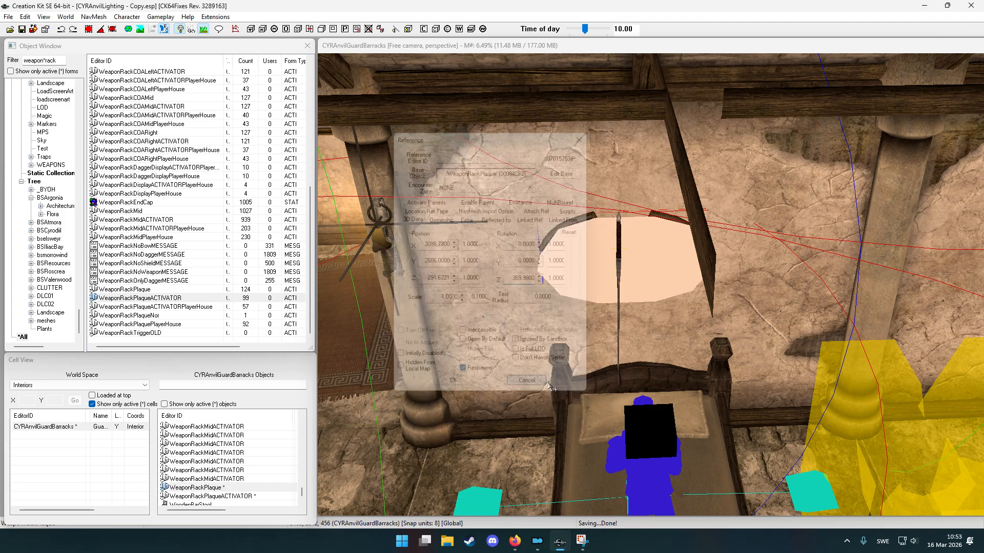
# Hide the markers and check the Z rotation of two WeaponRackMid references on the wall racks.
pyautogui.keyDown('shift'); pyautogui.moveTo(549, 385); pyautogui.dragTo(589, 313, button='middle'); pyautogui.keyUp('shift')
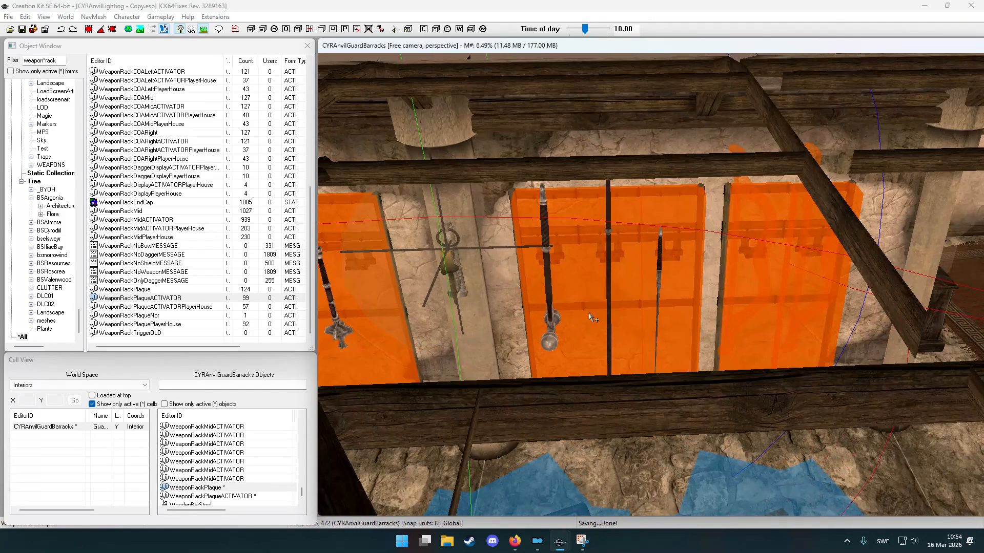
pyautogui.press('m')
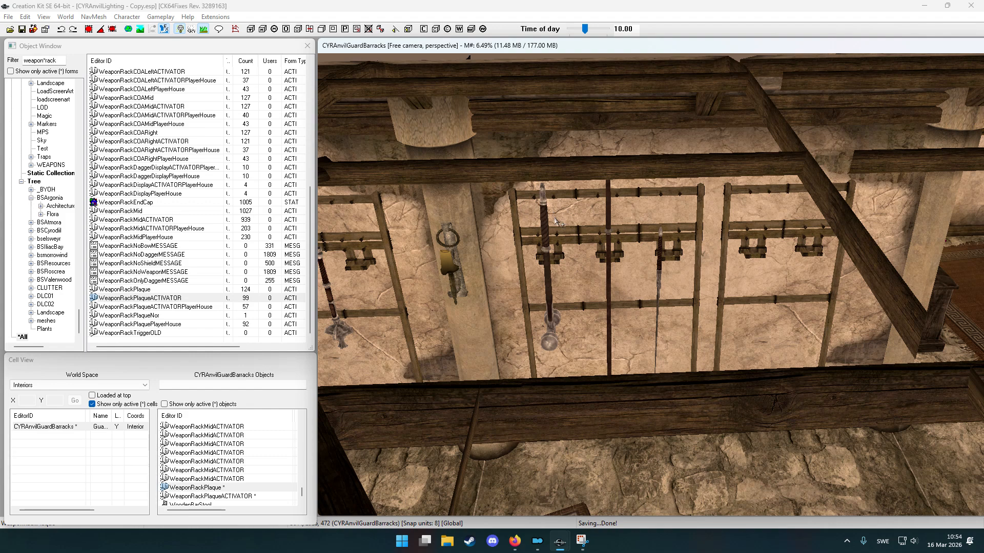
pyautogui.doubleClick(603, 232)
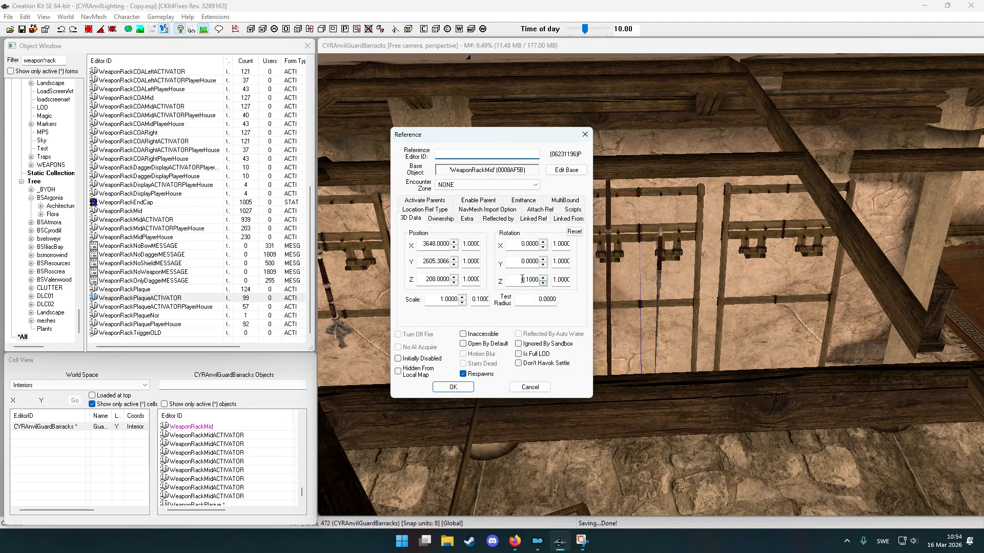
pyautogui.click(530, 387)
pyautogui.doubleClick(671, 238)
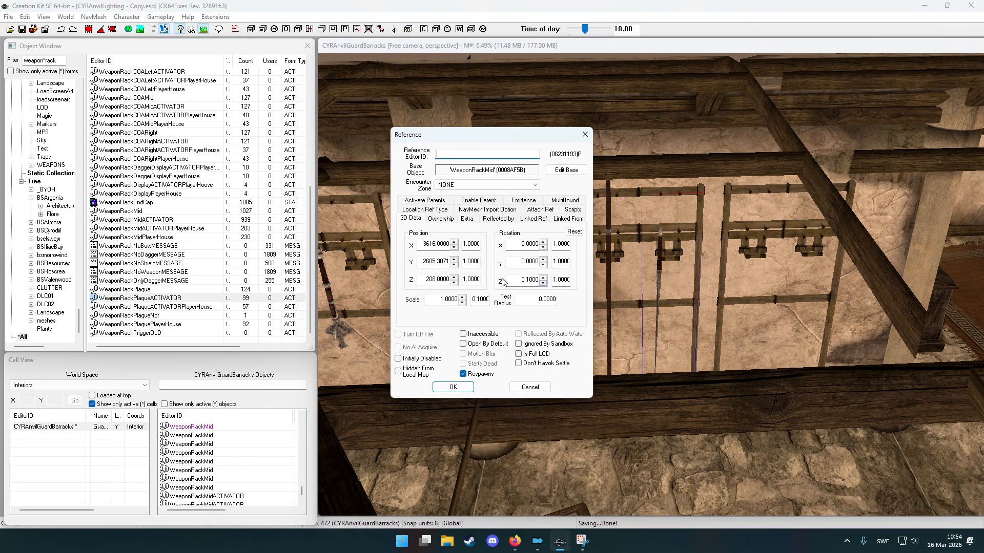
pyautogui.click(530, 387)
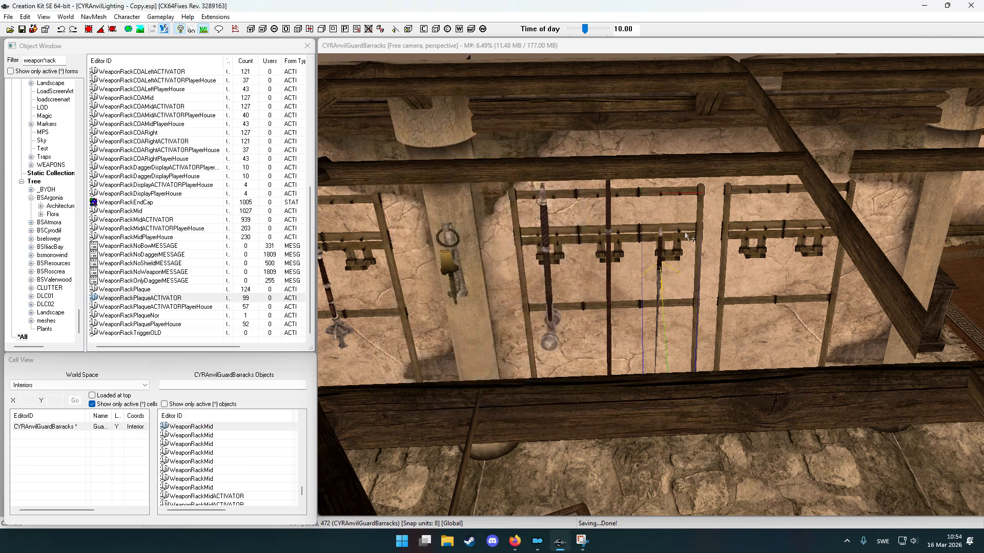
# Return to the wall plaque, show the markers again and check the WeaponRackPlaqueACTIVATOR's rotation values.
pyautogui.scroll(-5, 641, 250)
pyautogui.moveTo(574, 238); pyautogui.dragTo(404, 229, button='middle')
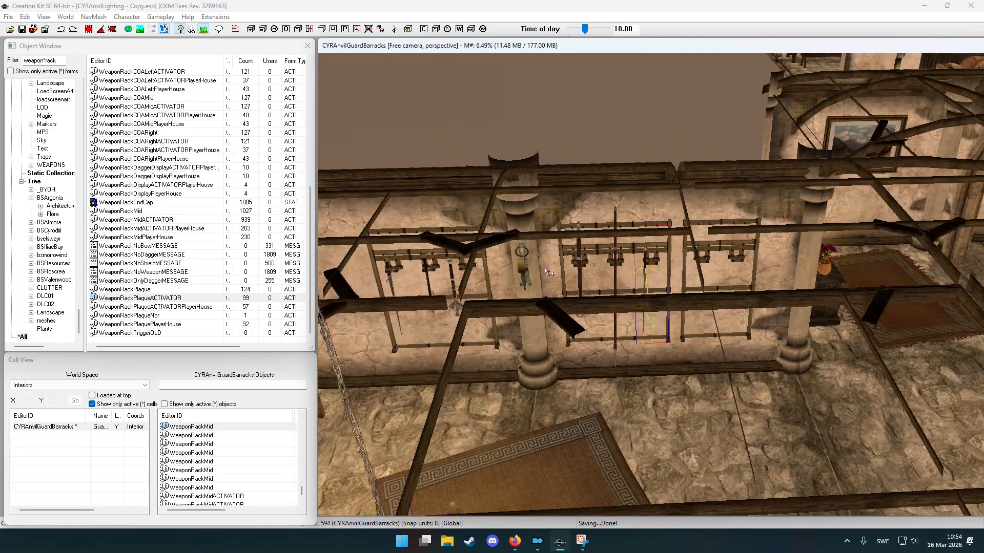
pyautogui.moveTo(595, 267); pyautogui.dragTo(541, 268, button='middle')
pyautogui.click(751, 277)
pyautogui.press('f')
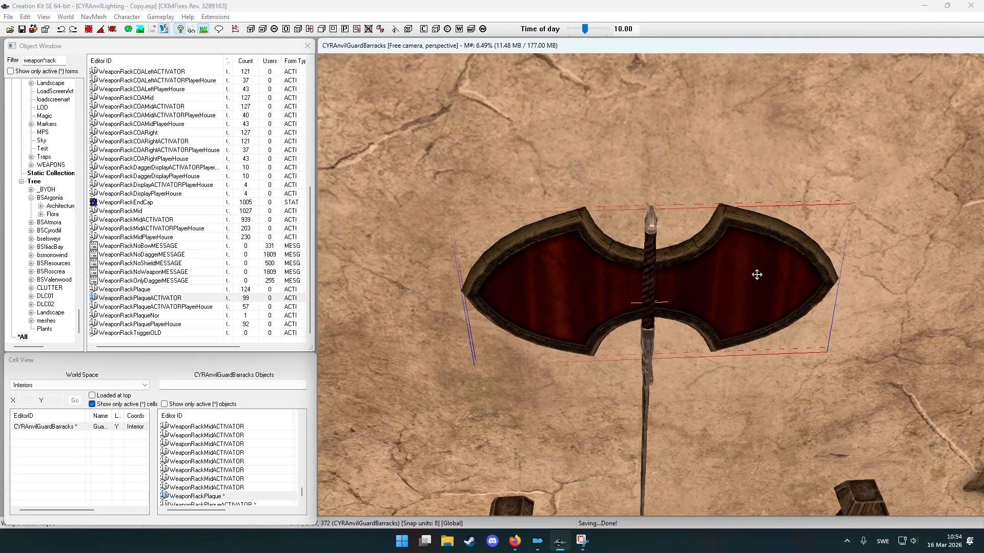
pyautogui.scroll(-2, 666, 279)
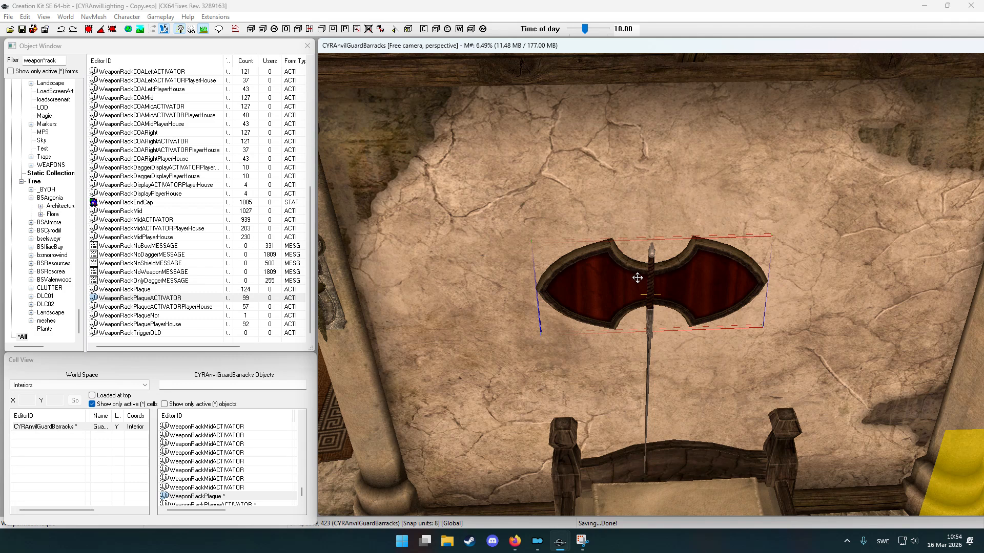
pyautogui.press('m')
pyautogui.keyDown('shift'); pyautogui.moveTo(637, 279); pyautogui.dragTo(648, 276, button='middle'); pyautogui.keyUp('shift')
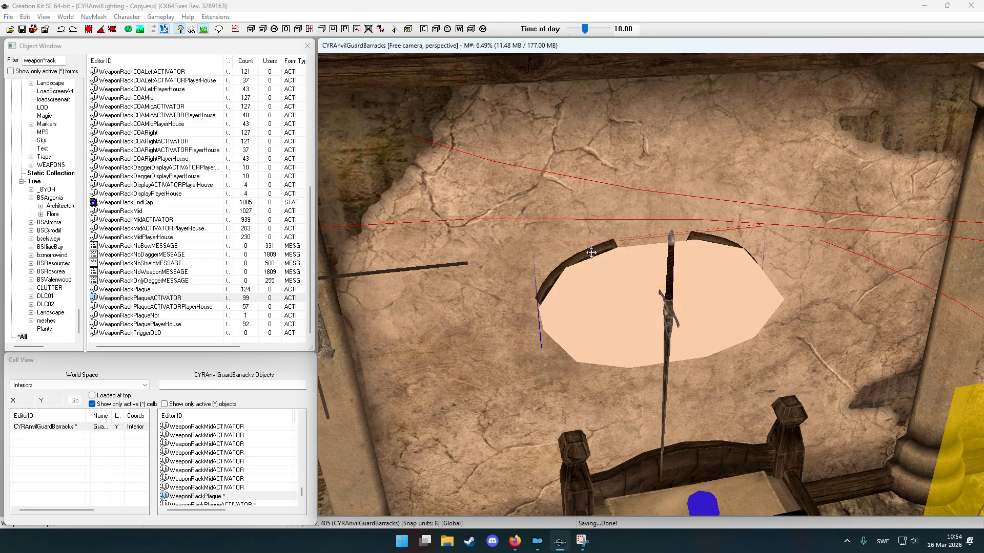
pyautogui.click(619, 299)
pyautogui.doubleClick(619, 298)
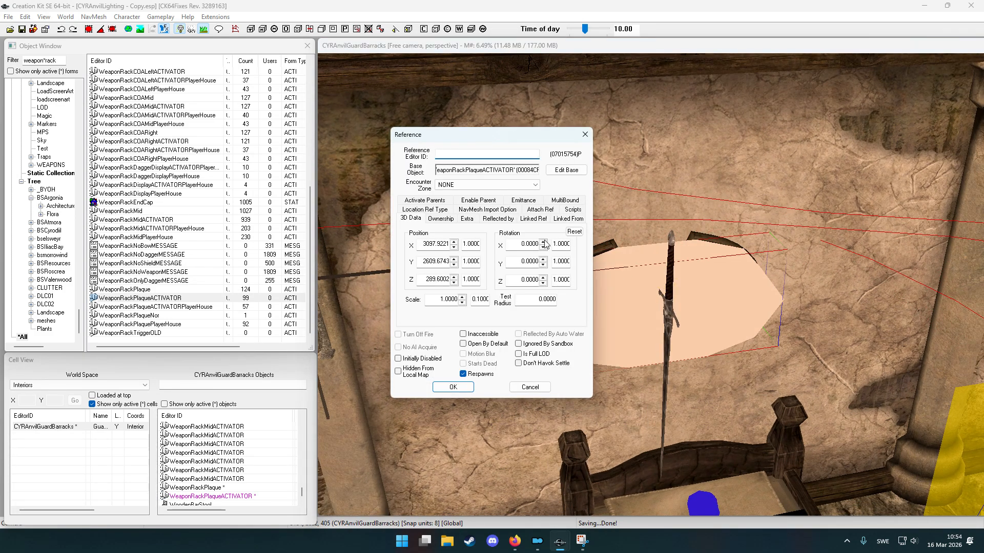
pyautogui.click(530, 387)
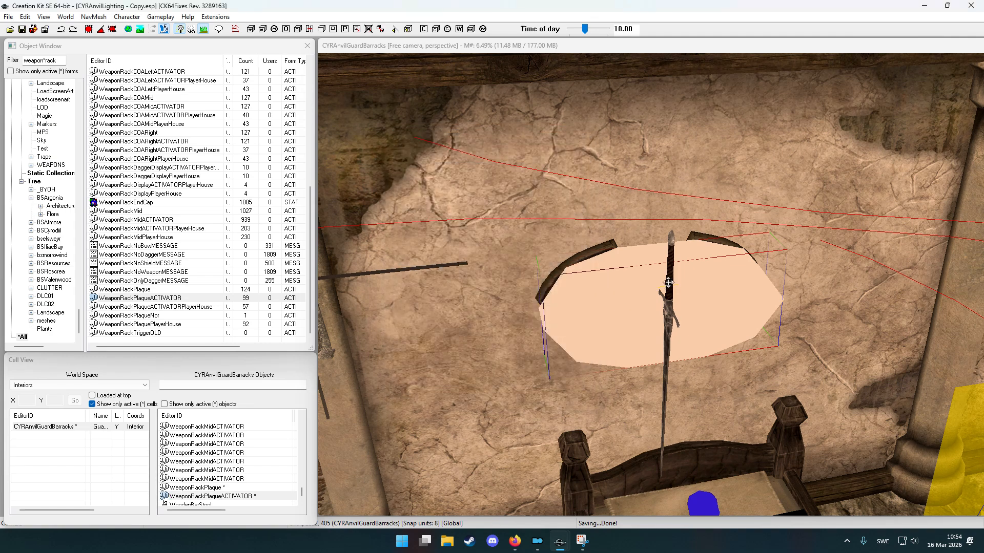
# Select the CYRSteelGreatsword on the plaque and inspect its placement against the activator and the wall.
pyautogui.click(669, 283)
pyautogui.scroll(-2, 629, 302)
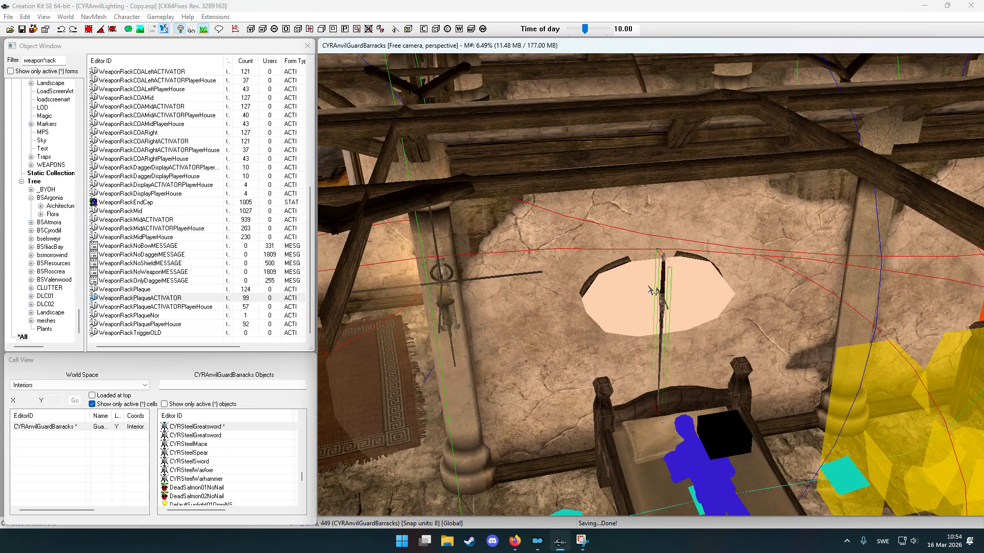
pyautogui.scroll(1, 650, 288)
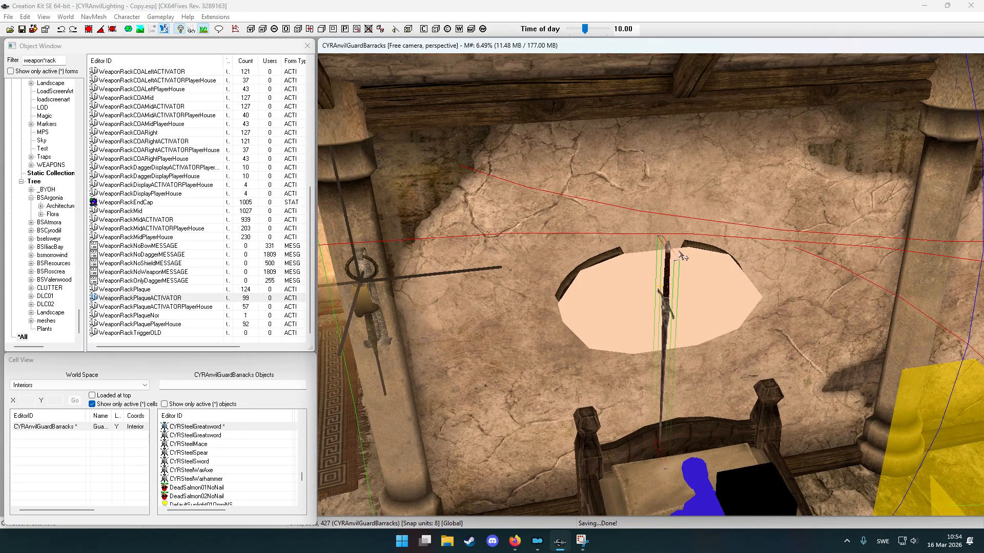
pyautogui.scroll(-1, 648, 290)
pyautogui.scroll(1, 651, 290)
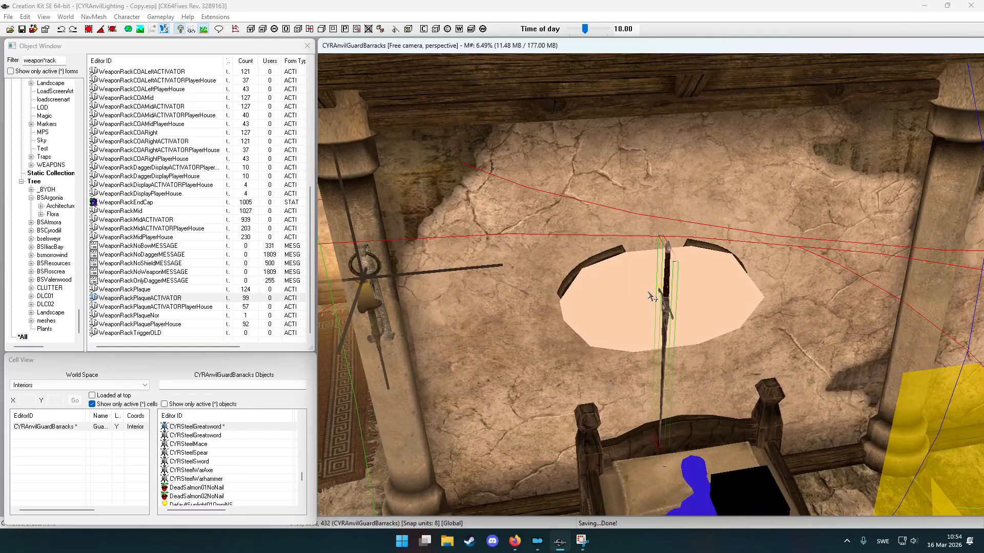
pyautogui.scroll(-3, 635, 301)
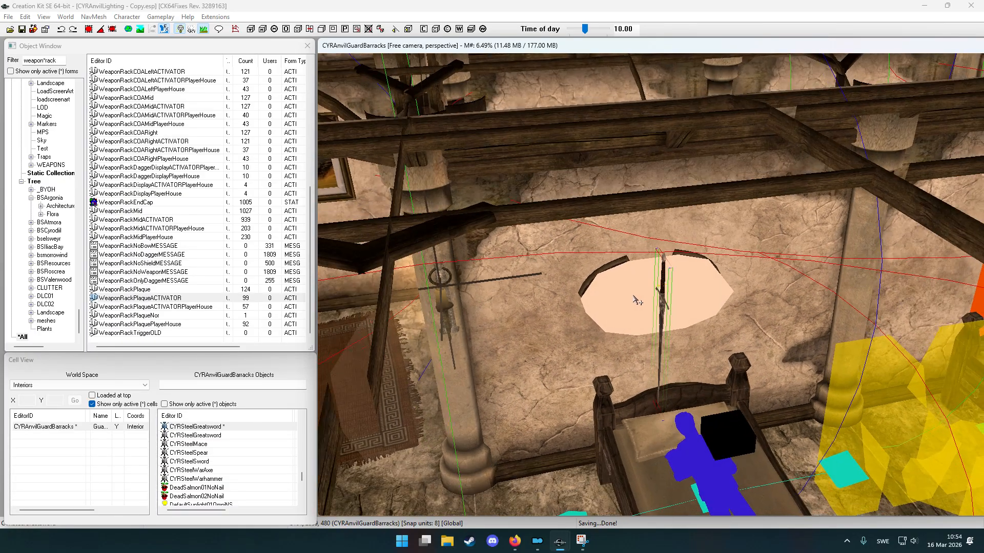
pyautogui.scroll(-4, 663, 277)
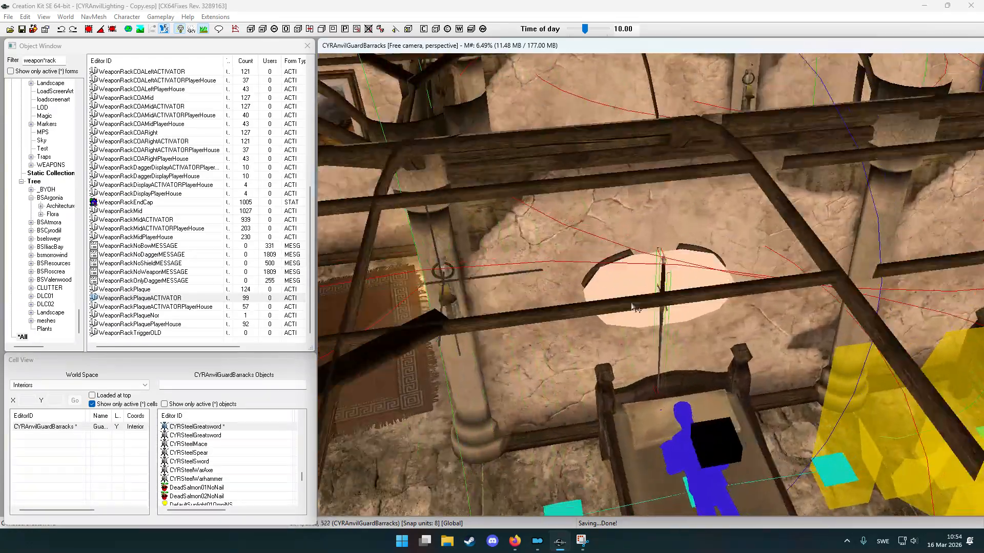
pyautogui.scroll(-1, 635, 309)
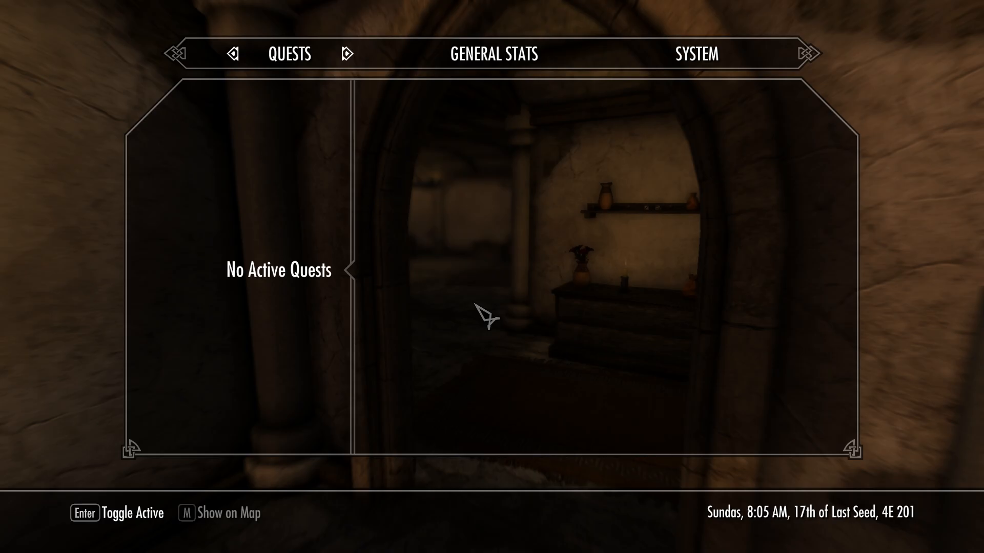
# Close the quest menu in Skyrim and inspect how the weapons hang on the barracks' wall racks.
pyautogui.press('Escape')
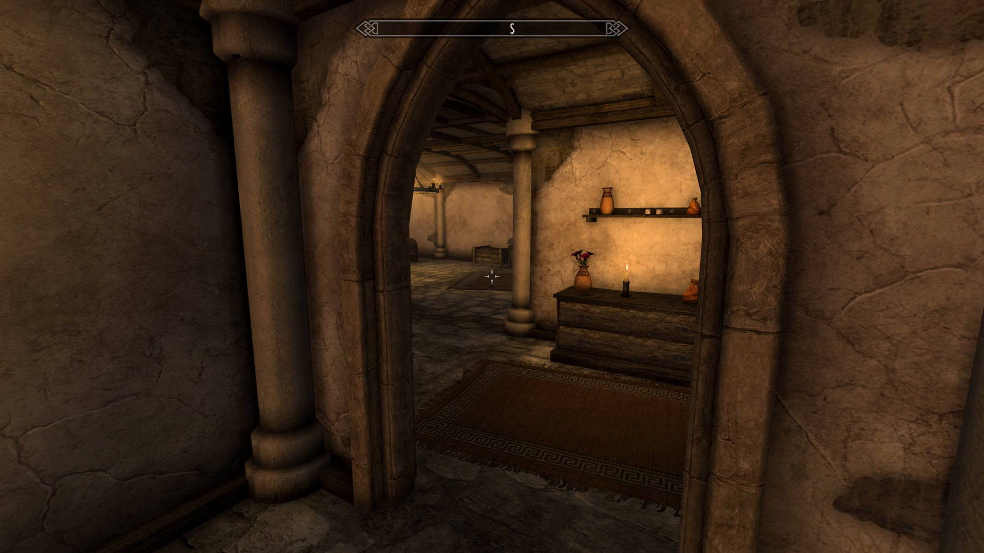
pyautogui.press('Escape')
pyautogui.press('Escape')
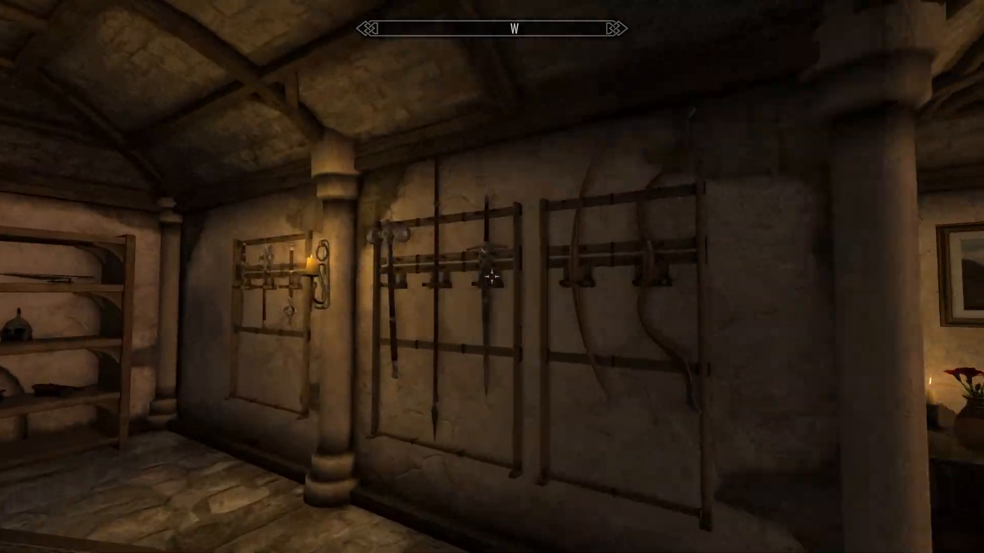
pyautogui.press('w')
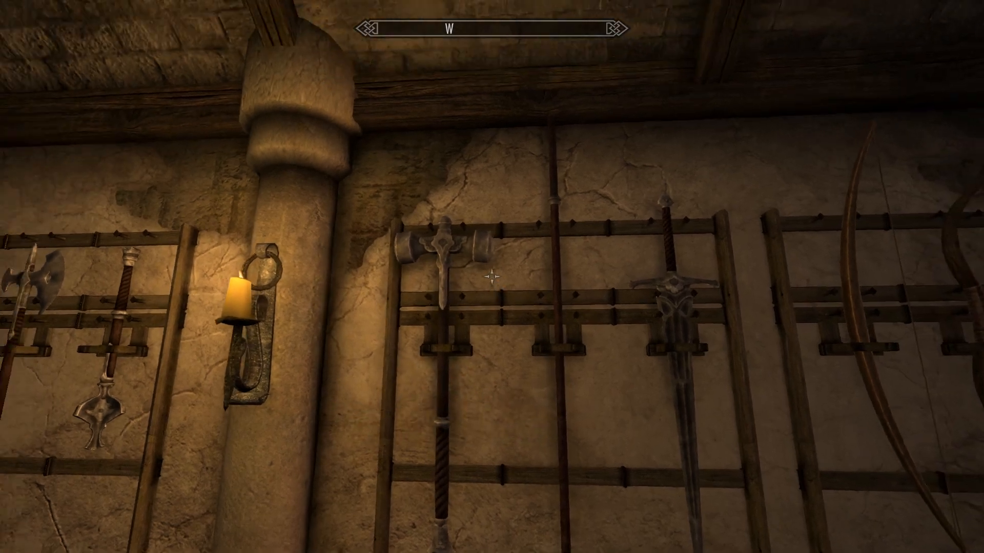
pyautogui.press('s')
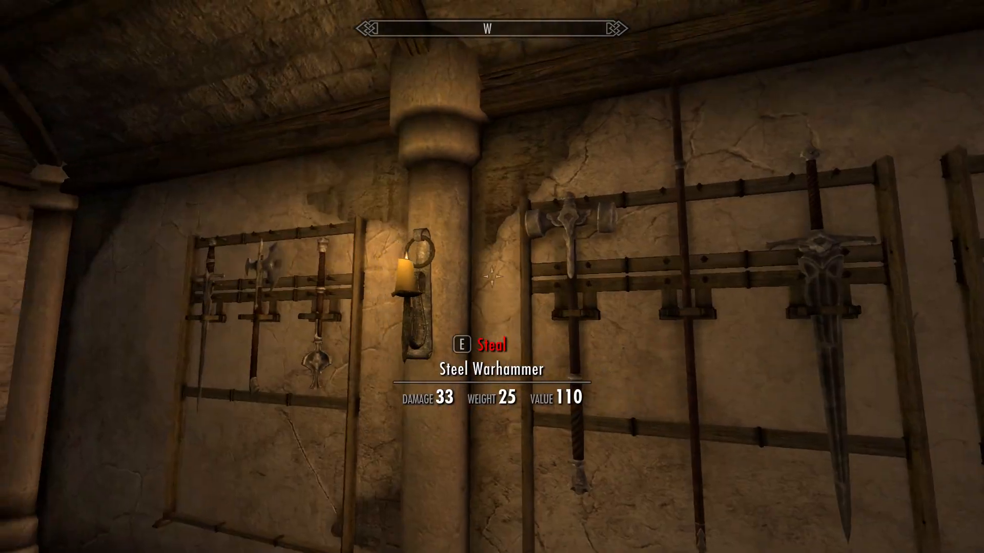
pyautogui.press('w')
pyautogui.press('w')
pyautogui.press('s')
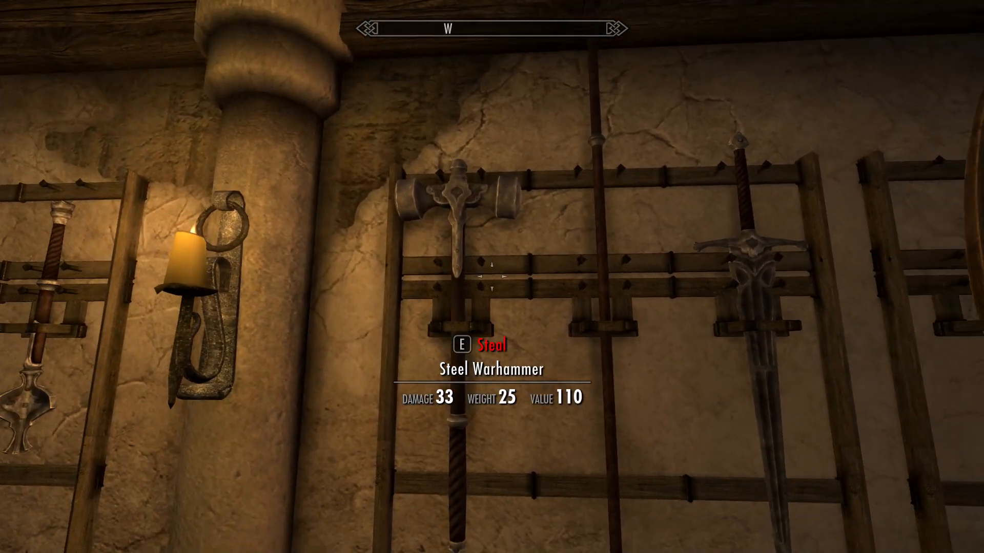
pyautogui.press('d')
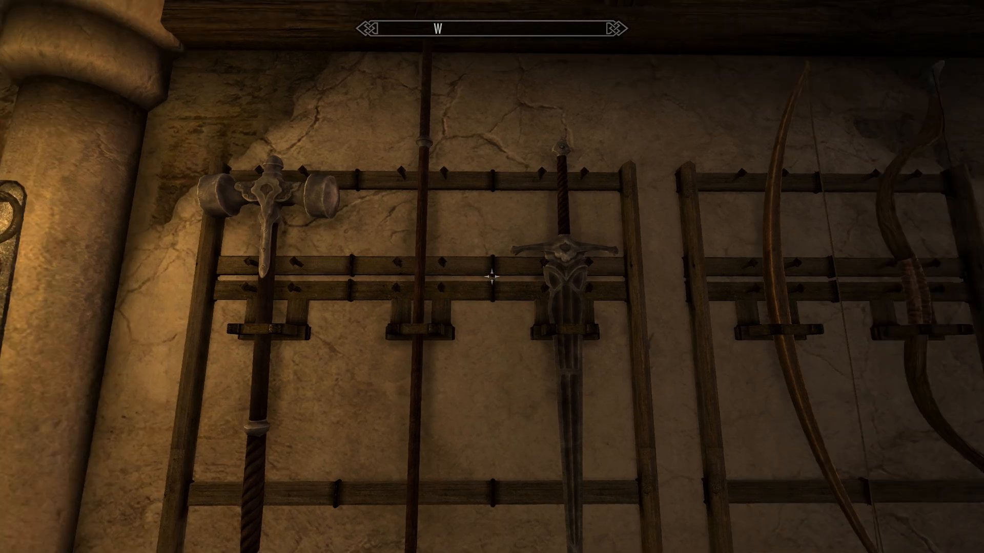
pyautogui.press('s')
pyautogui.press('s')
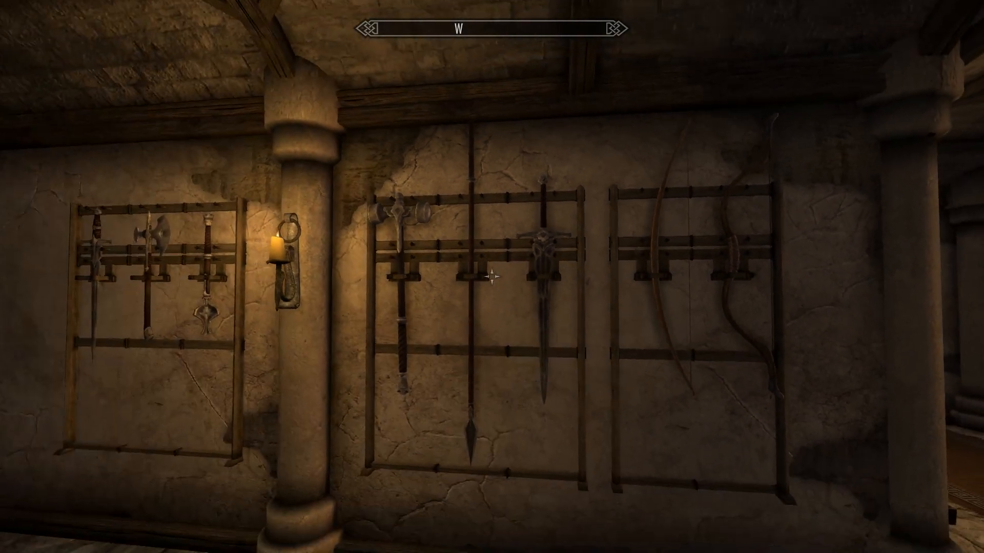
# Inspect the greatsword on the wall plaque above the bed in the game and switch to Mod Organizer.
pyautogui.press('w')
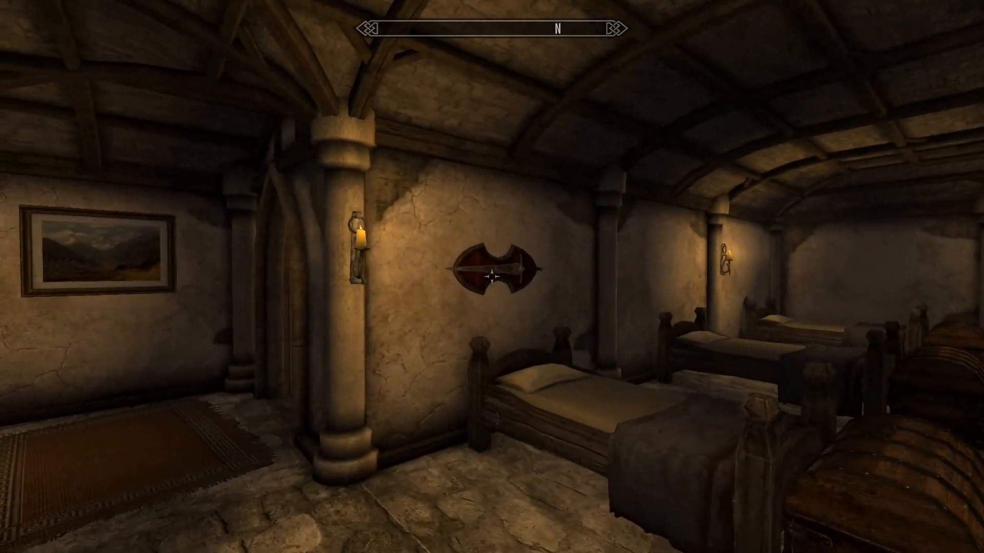
pyautogui.press('s')
pyautogui.press('w')
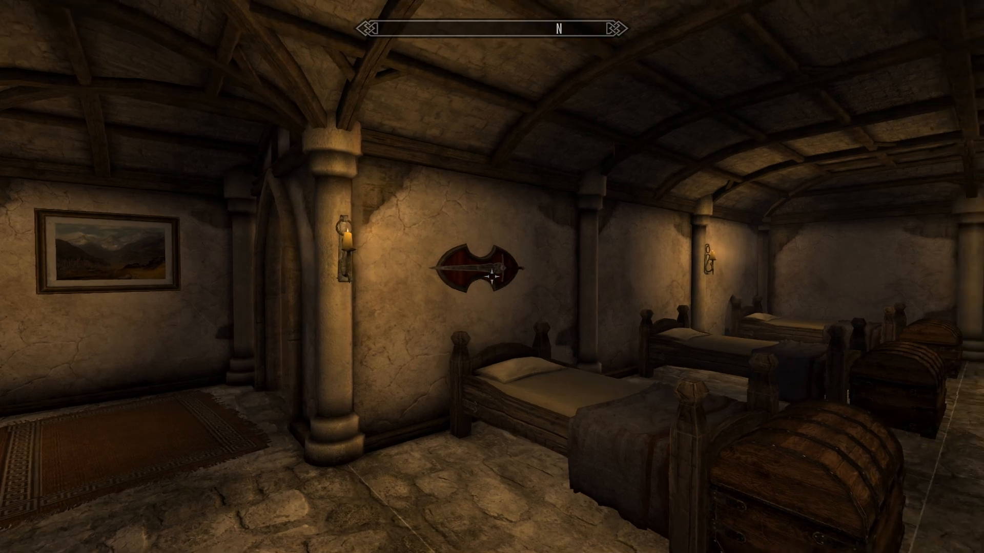
pyautogui.hotkey('alt', 'Tab')
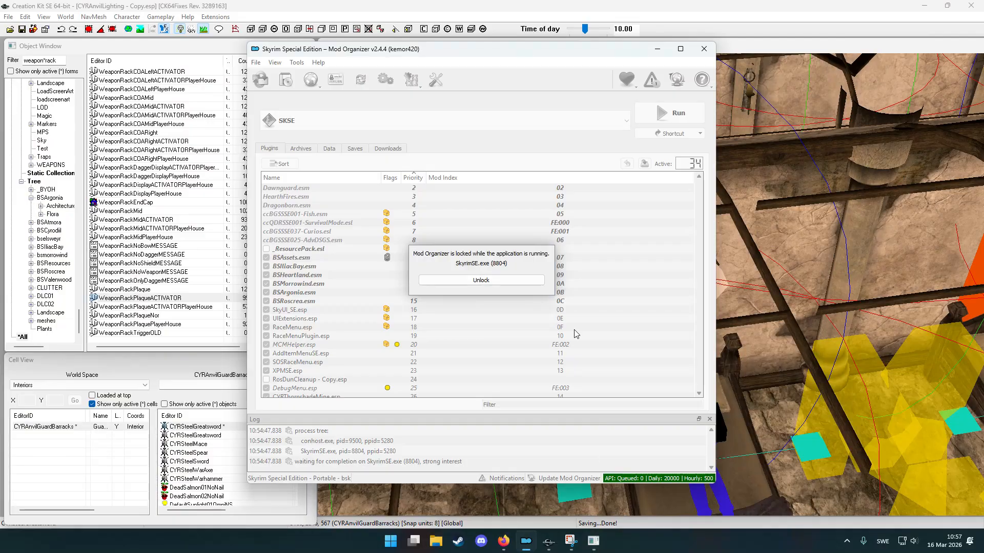